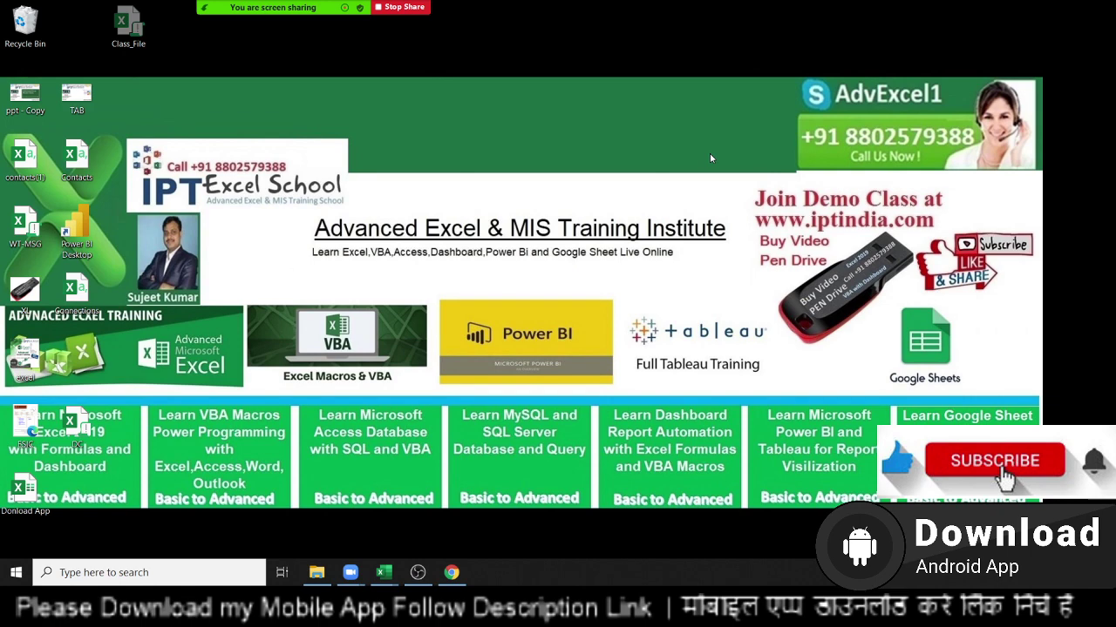
# Switch from the desktop to the blank Book3 Excel workbook with Alt+Tab.
pyautogui.hotkey('alt', 'Tab')
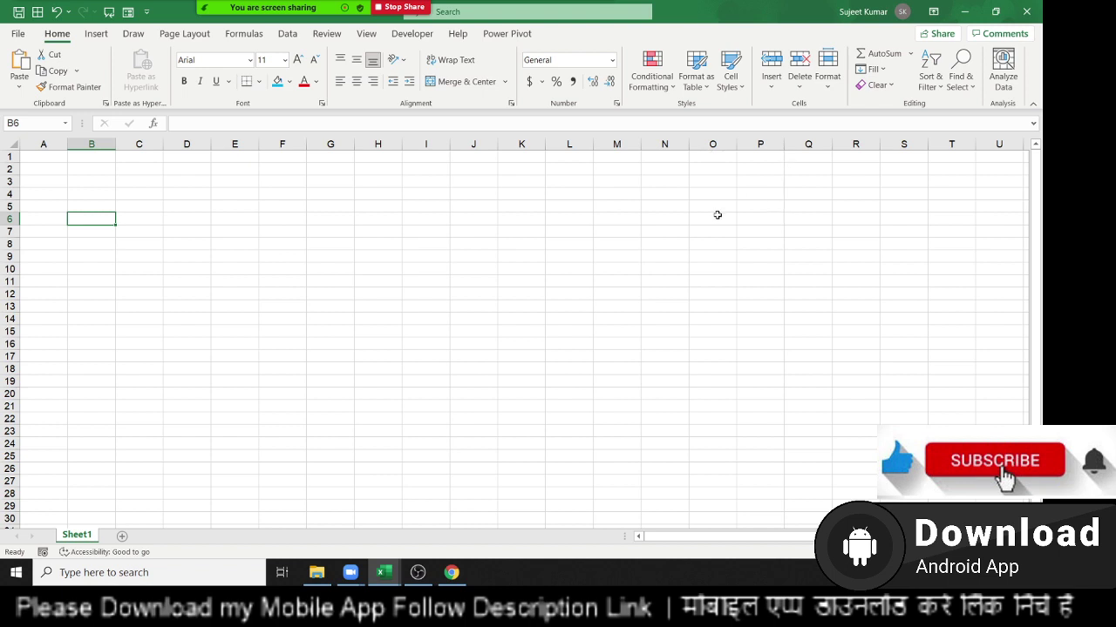
# Enter the label VBA in cell A2.
pyautogui.scroll(8, 210, 250)
pyautogui.click(139, 204)
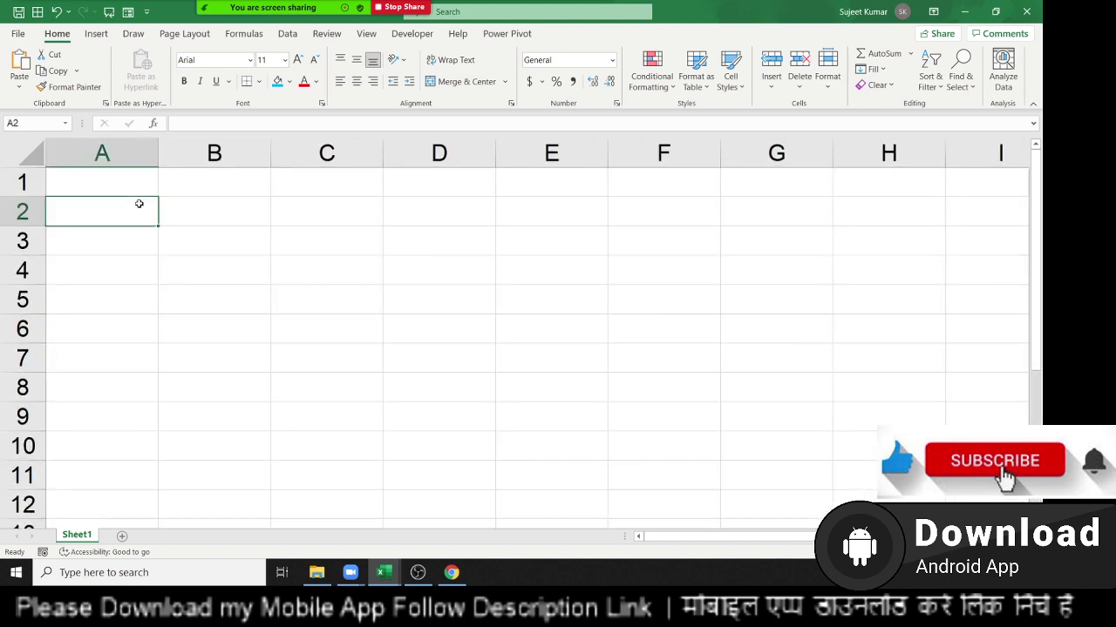
pyautogui.write('VBA')
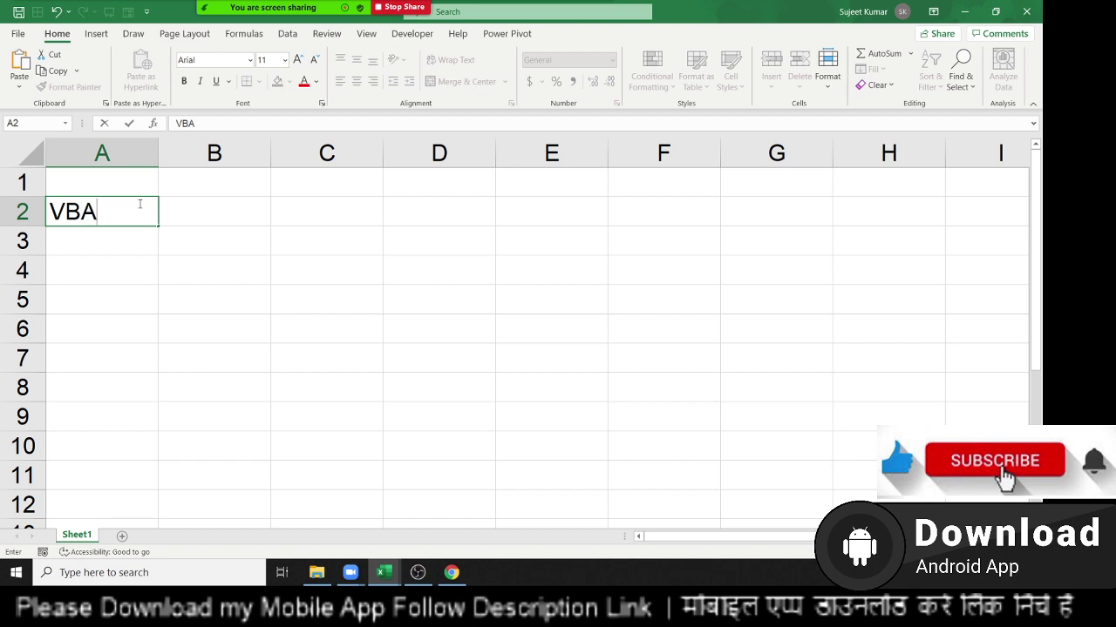
pyautogui.press('Return')
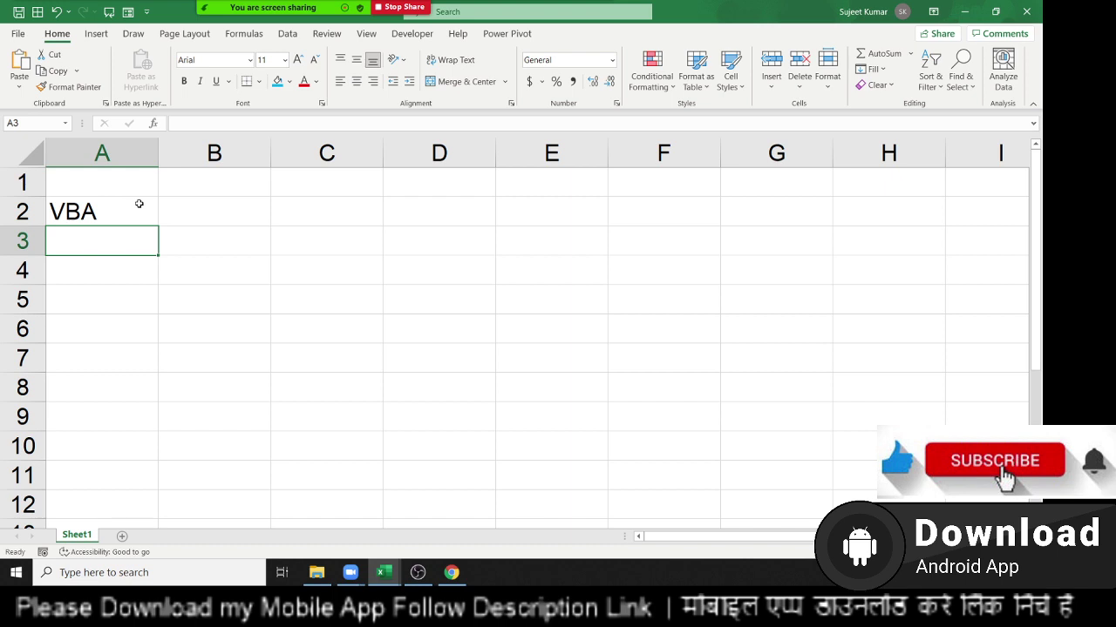
# Try out a trial entry 'ms office' in cell B2, then clear it.
pyautogui.press('Up')
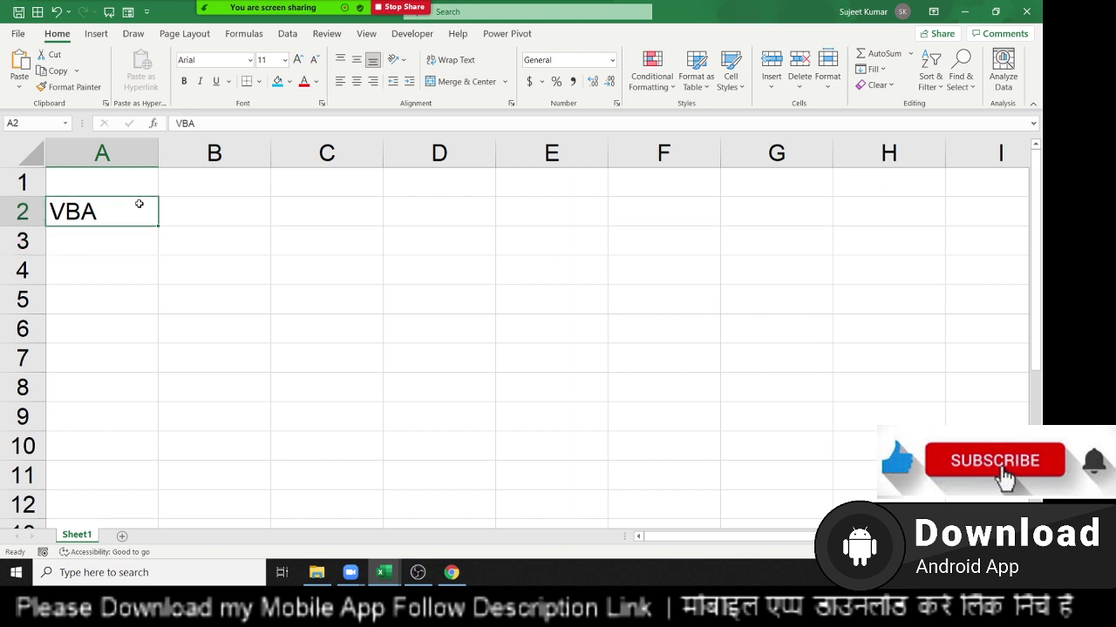
pyautogui.press('Right')
pyautogui.write('Monthly Sales Report')
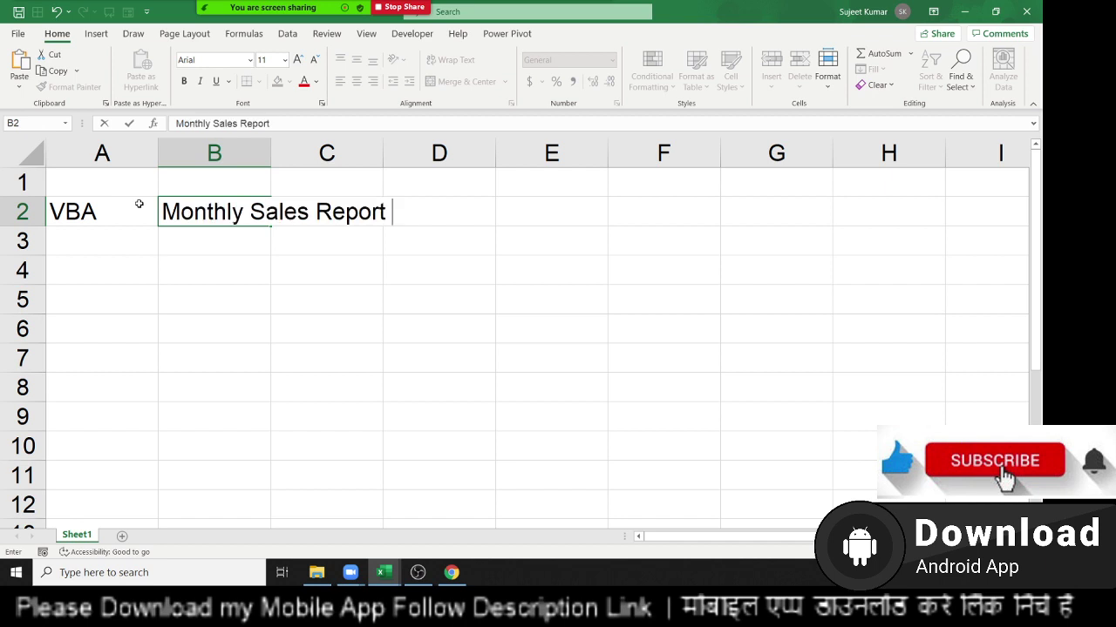
pyautogui.press('BackSpace')
pyautogui.press('BackSpace')
pyautogui.press('BackSpace')
pyautogui.press('BackSpace')
pyautogui.press('BackSpace')
pyautogui.press('BackSpace')
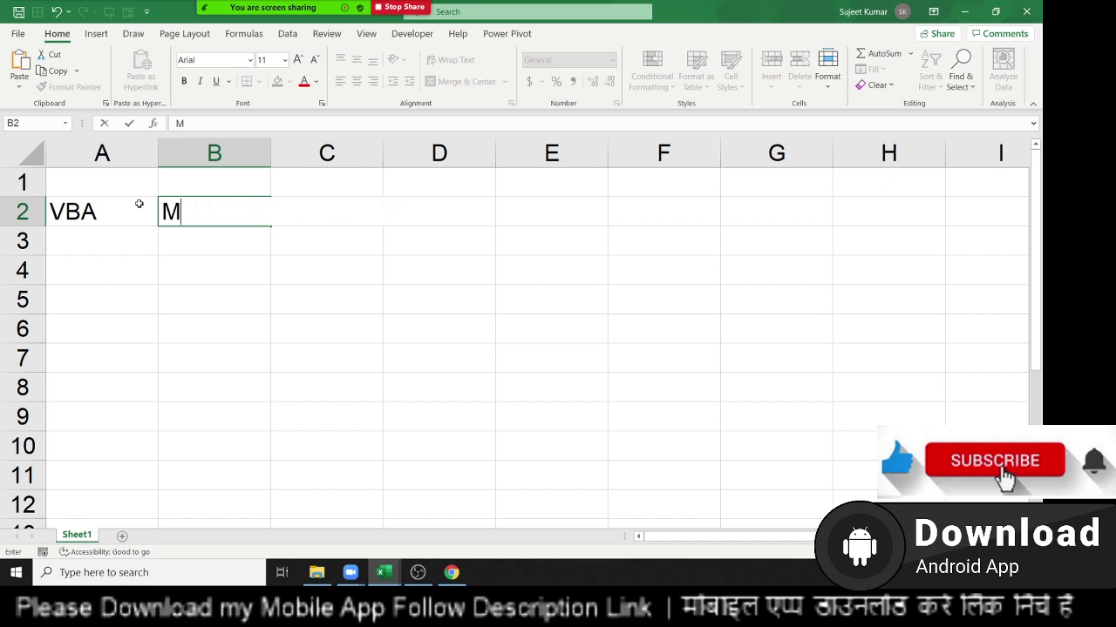
pyautogui.press('BackSpace')
pyautogui.write('ms ')
pyautogui.write('pffi')
pyautogui.press('BackSpace')
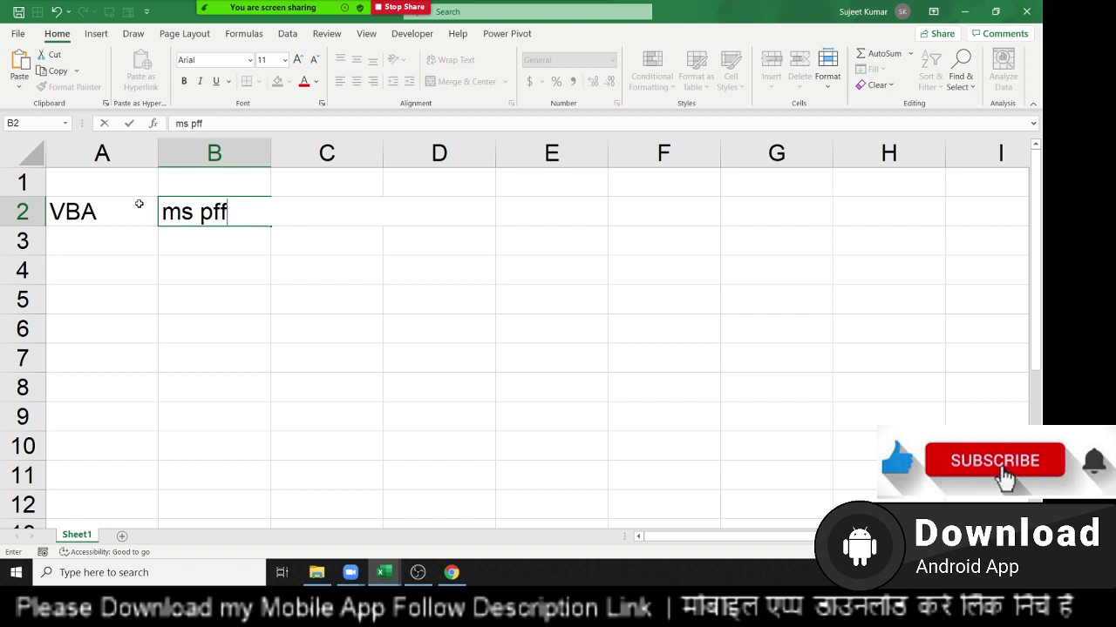
pyautogui.press('BackSpace')
pyautogui.press('BackSpace')
pyautogui.press('BackSpace')
pyautogui.write('off')
pyautogui.write('ice')
pyautogui.press('Return')
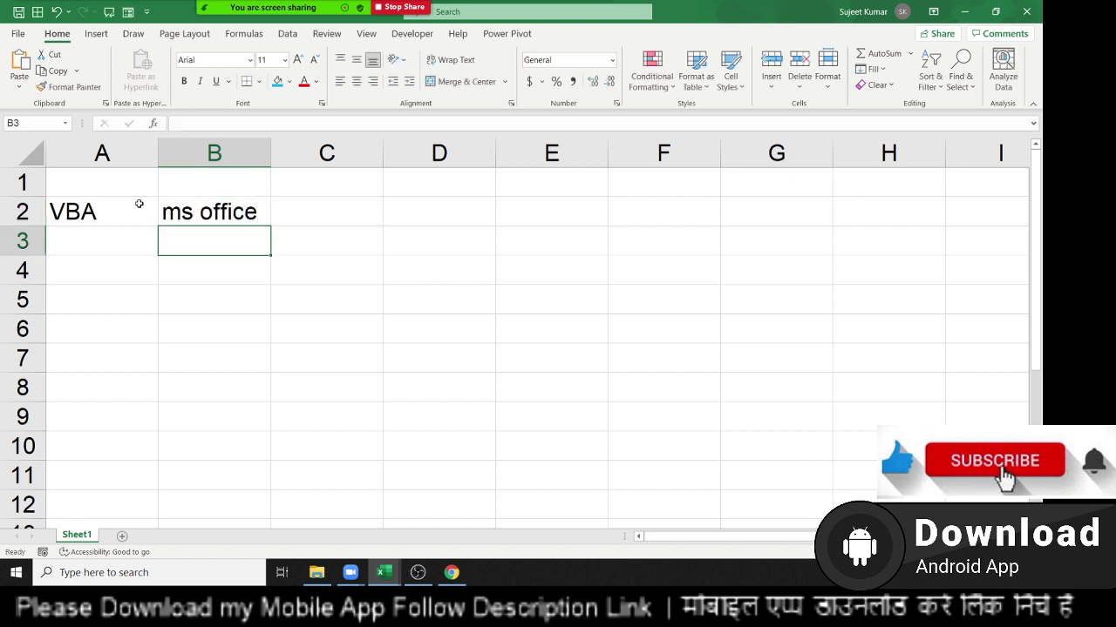
pyautogui.press('Up')
pyautogui.press('Delete')
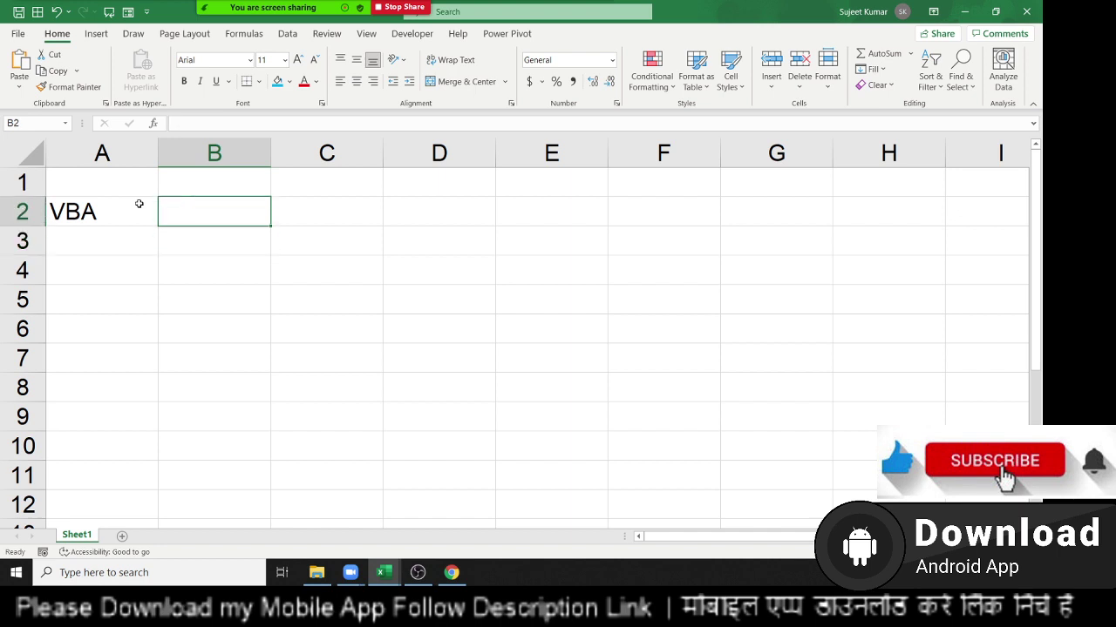
# Enter VB6 in A3 and VB St in A4, then select A3:A4.
pyautogui.press('Left')
pyautogui.press('Down')
pyautogui.write('VB')
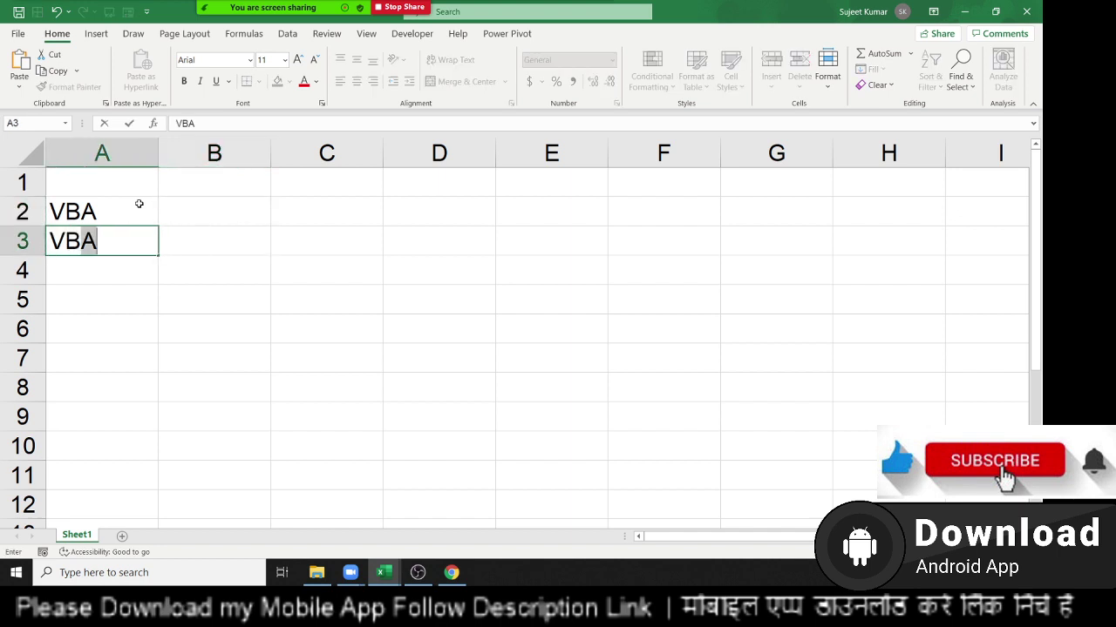
pyautogui.write('6')
pyautogui.press('Return')
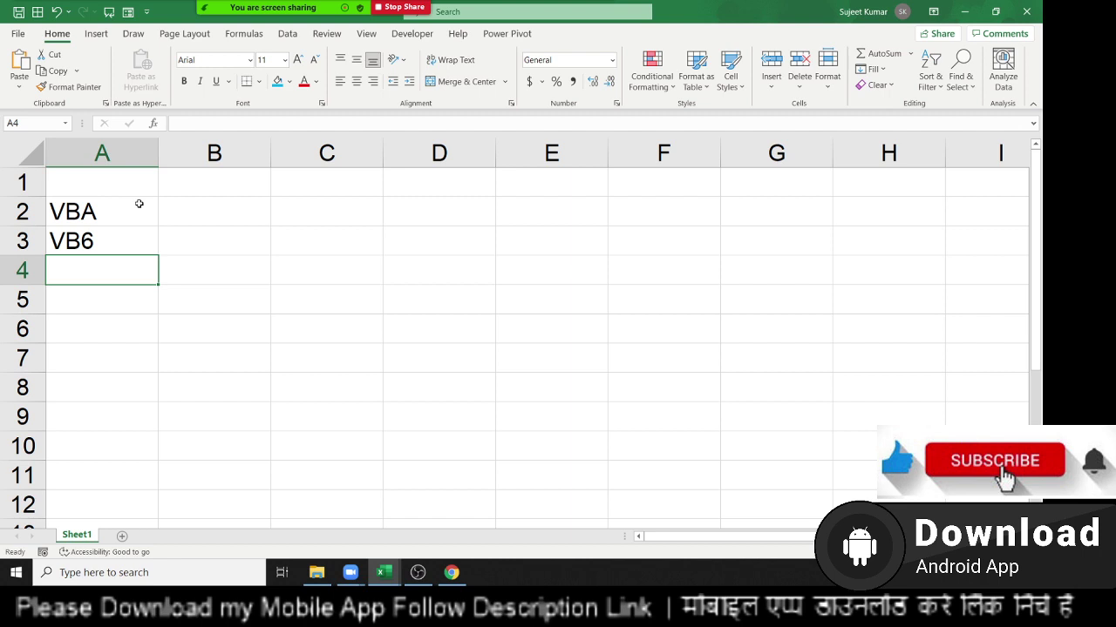
pyautogui.write('V')
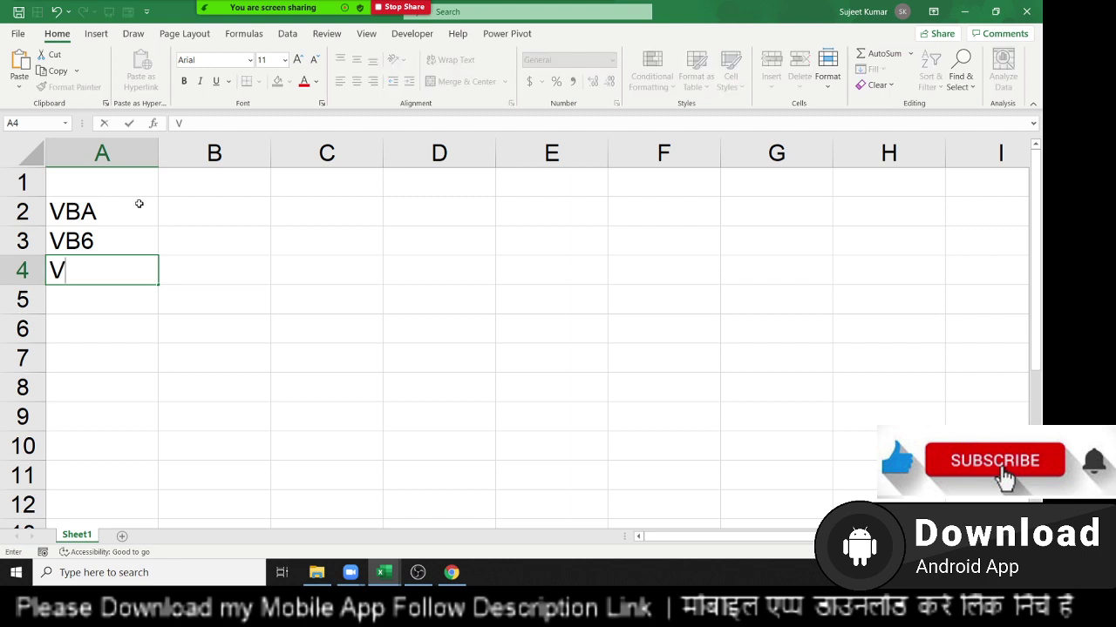
pyautogui.write('B S')
pyautogui.write('t')
pyautogui.press('Return')
pyautogui.press('Up')
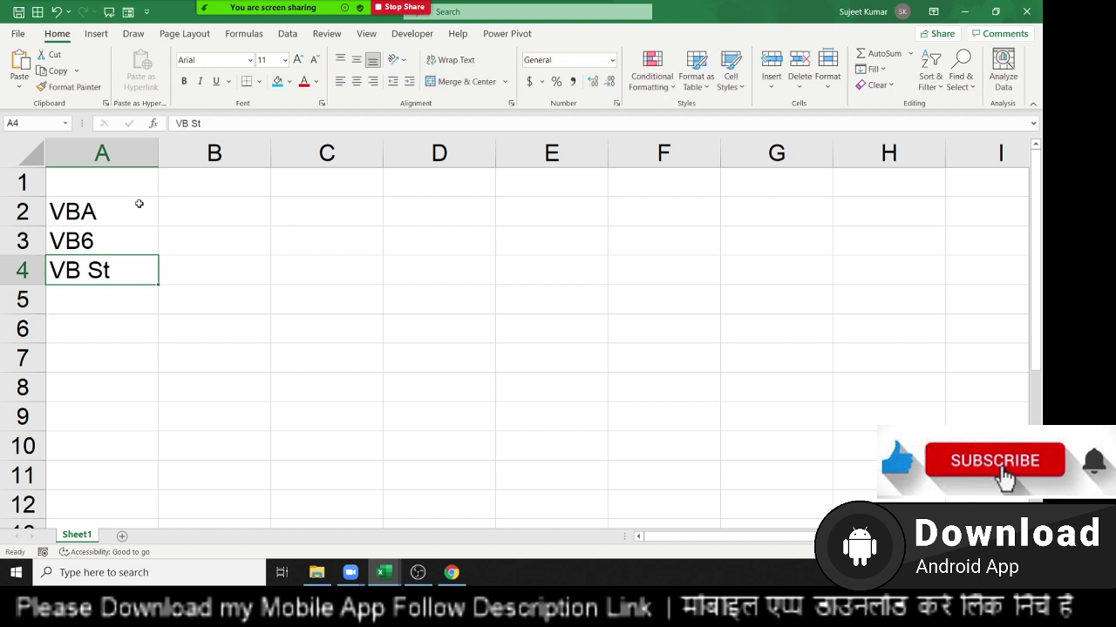
pyautogui.press('Up')
pyautogui.hotkey('shift', 'Down')
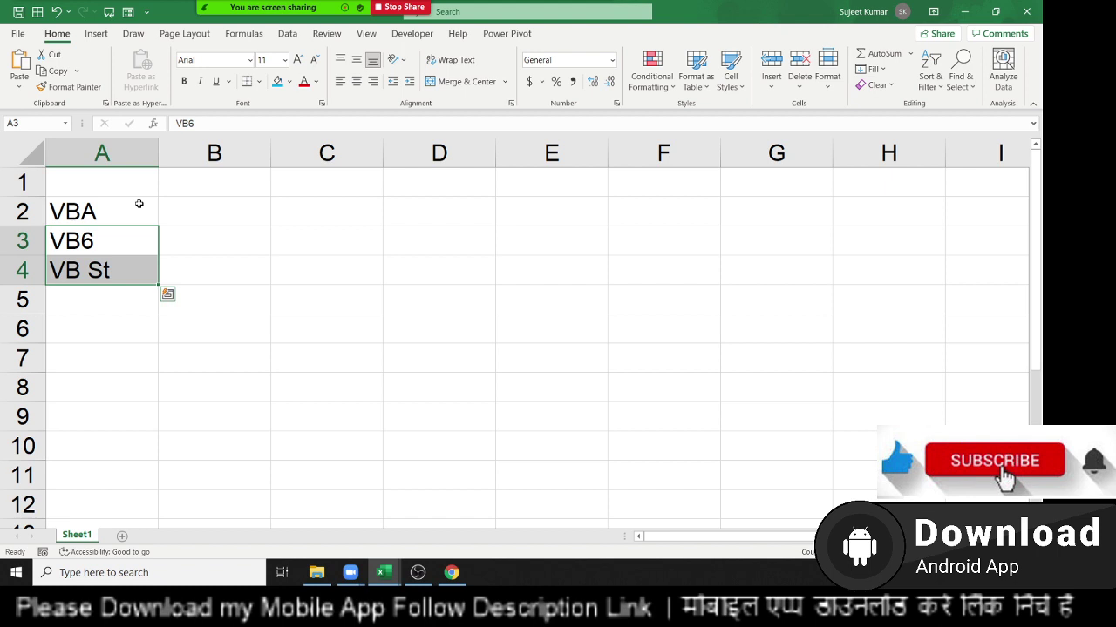
# Delete VB6 and VB St from A3:A4 and enter Macros in cell B3.
pyautogui.press('Delete')
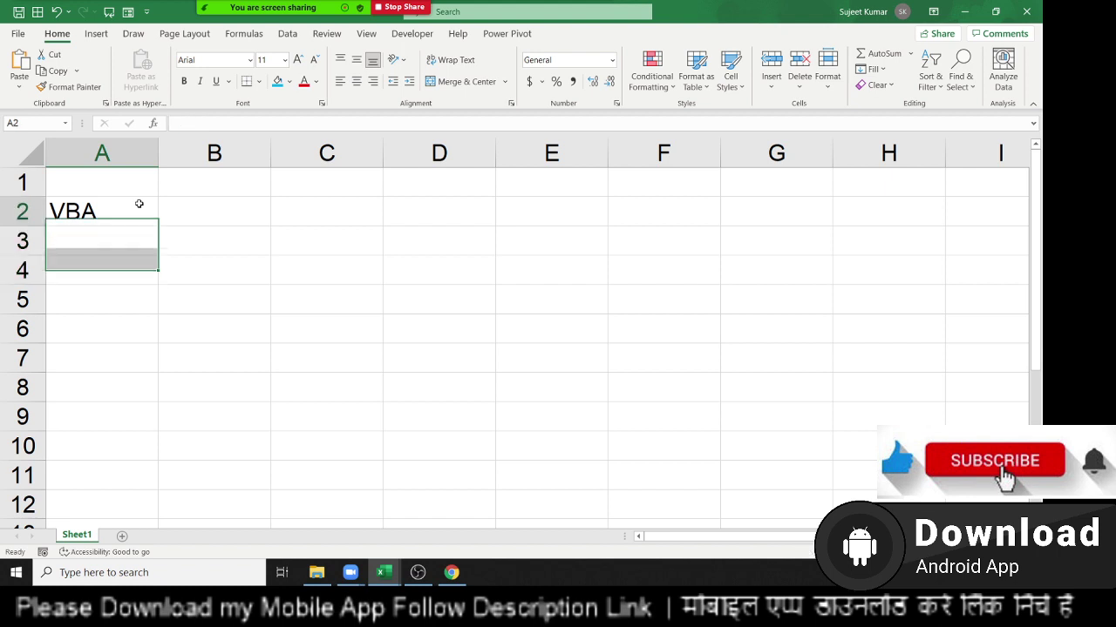
pyautogui.press('Up')
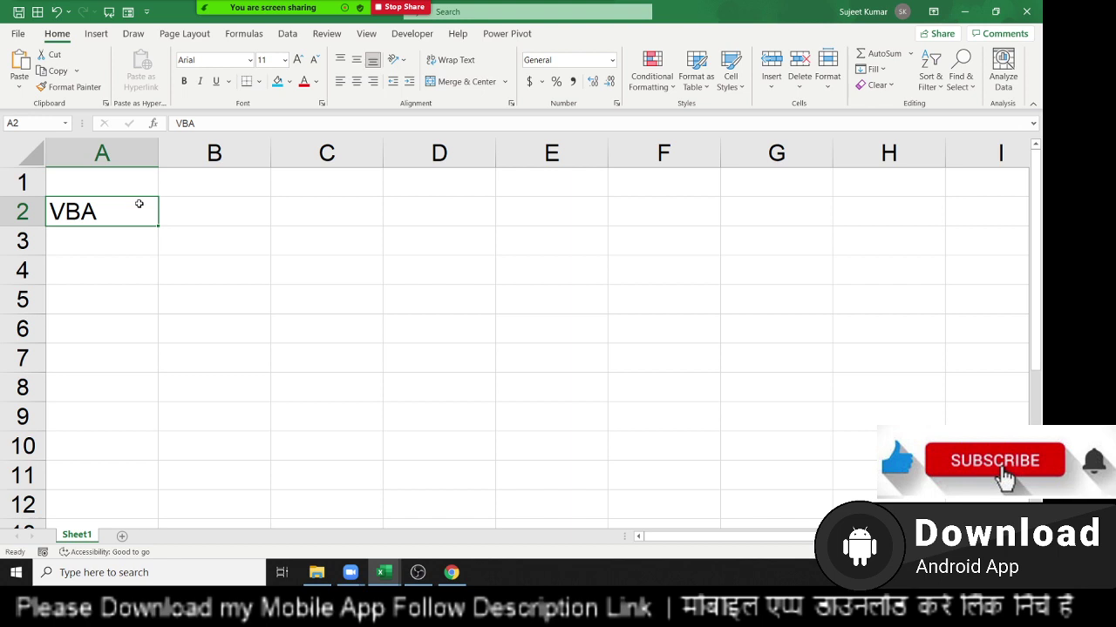
pyautogui.press('Down')
pyautogui.press('Right')
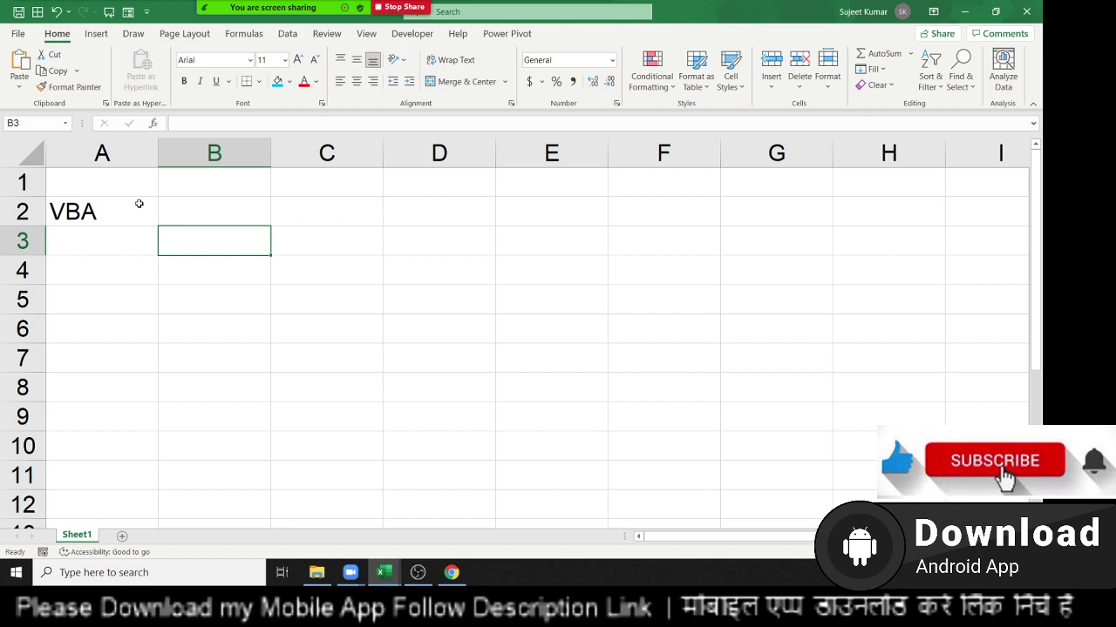
pyautogui.write('Mac')
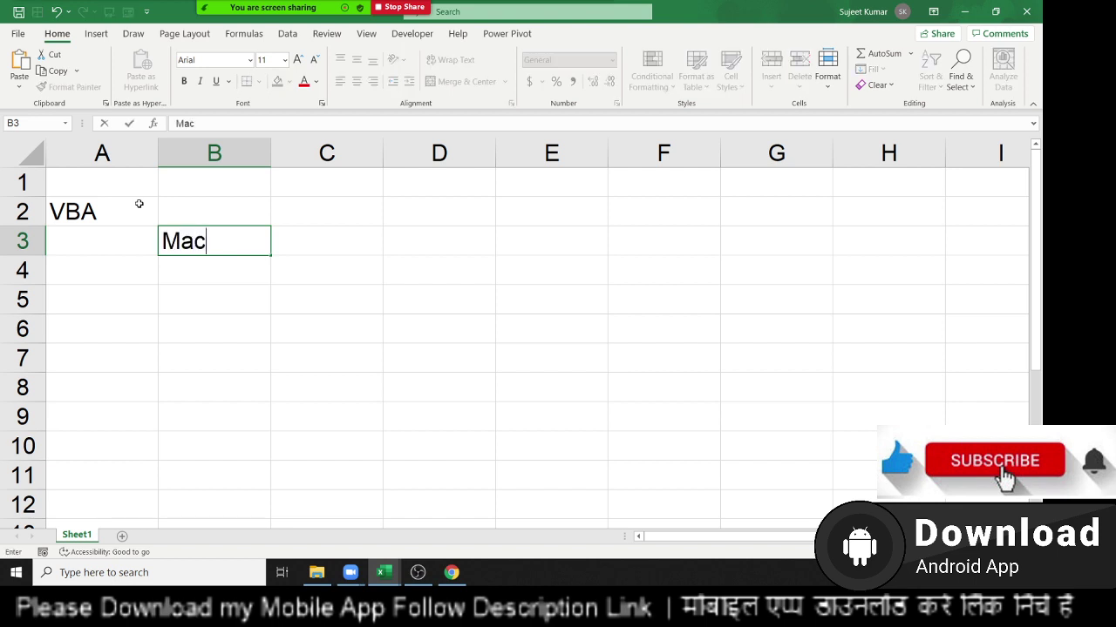
pyautogui.write('ros')
pyautogui.press('Return')
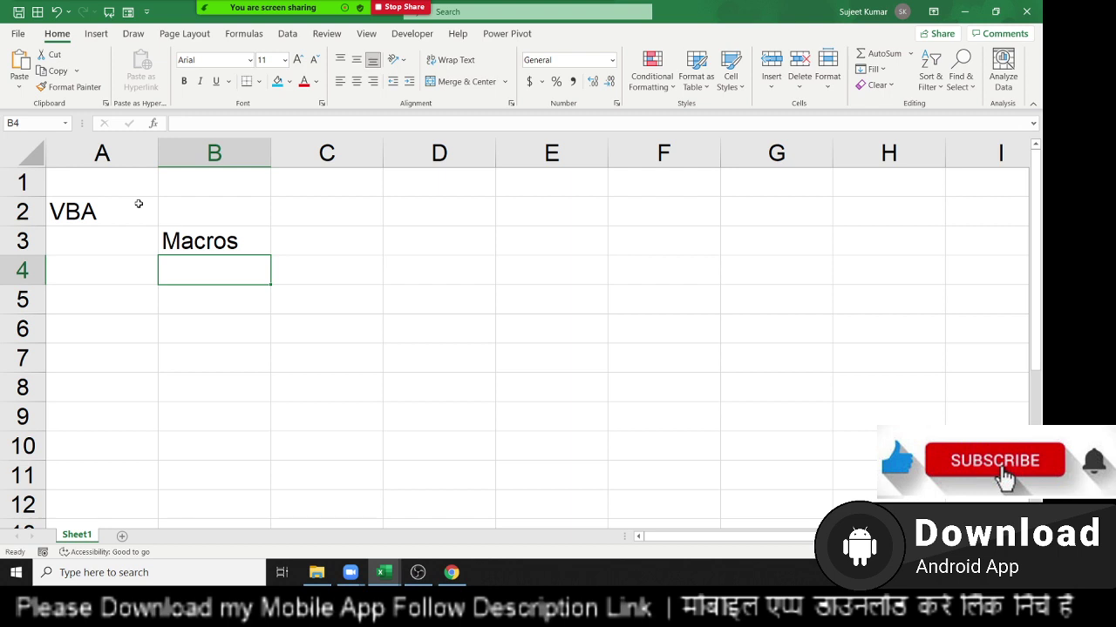
# Show the Developer ribbon and view, then close, the empty Macro dialog.
pyautogui.click(412, 34)
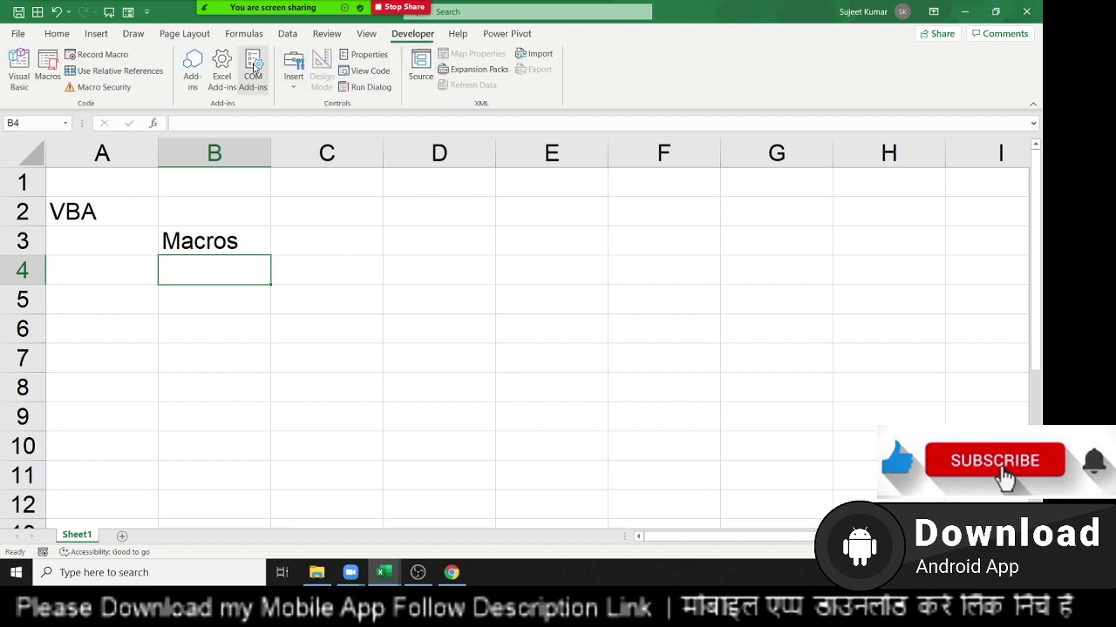
pyautogui.click(48, 70)
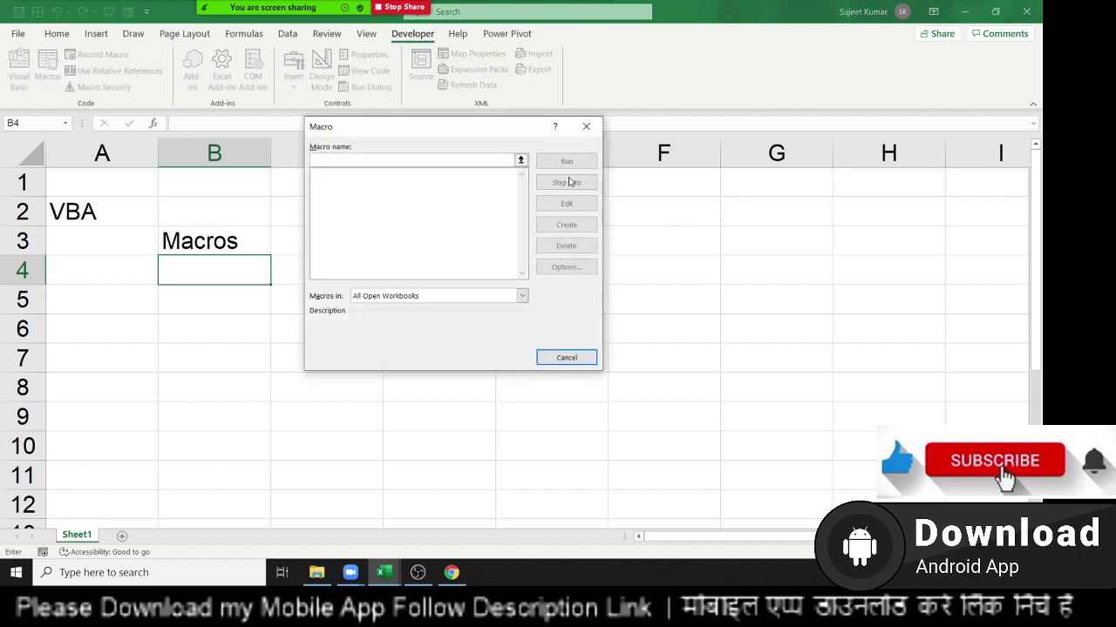
pyautogui.click(587, 127)
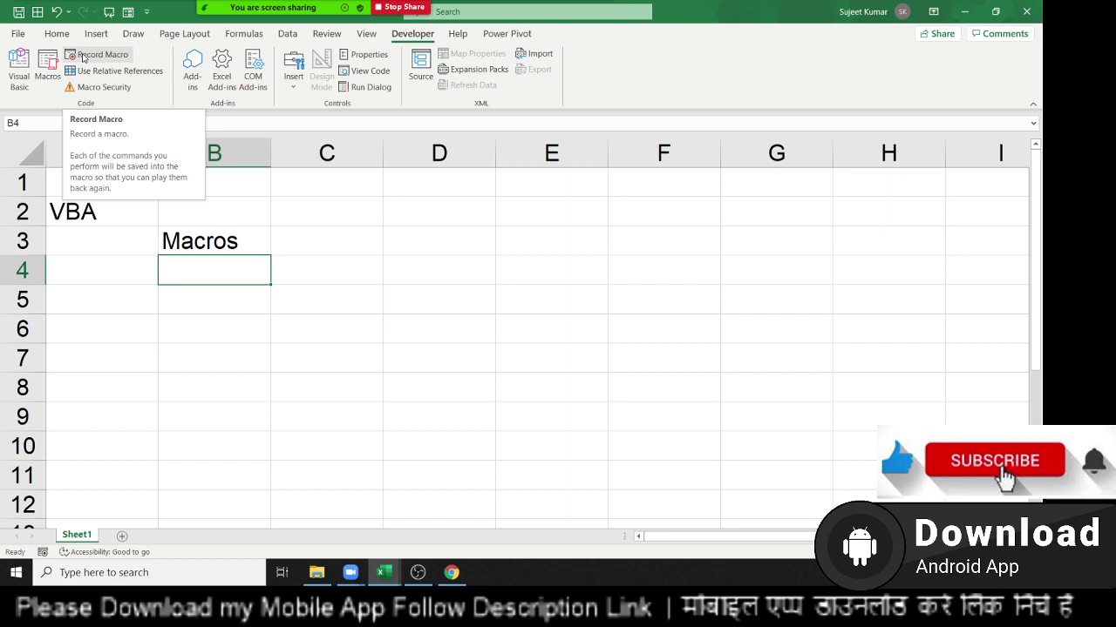
# Record Macro1 entering Name in cell E1, stop recording, and list the saved macros.
pyautogui.click(463, 186)
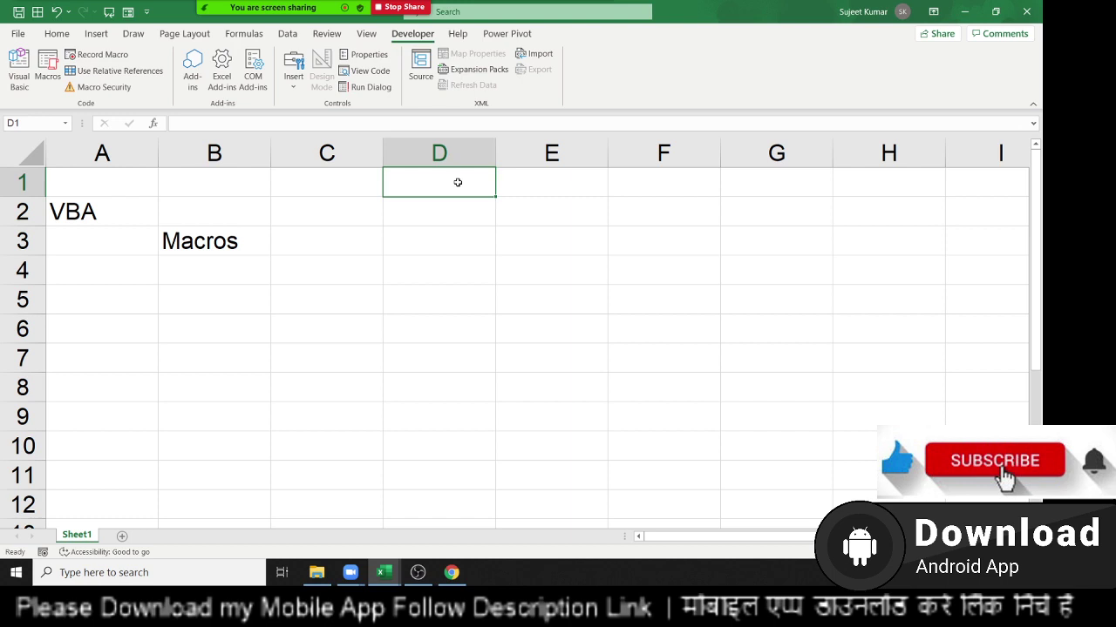
pyautogui.click(98, 55)
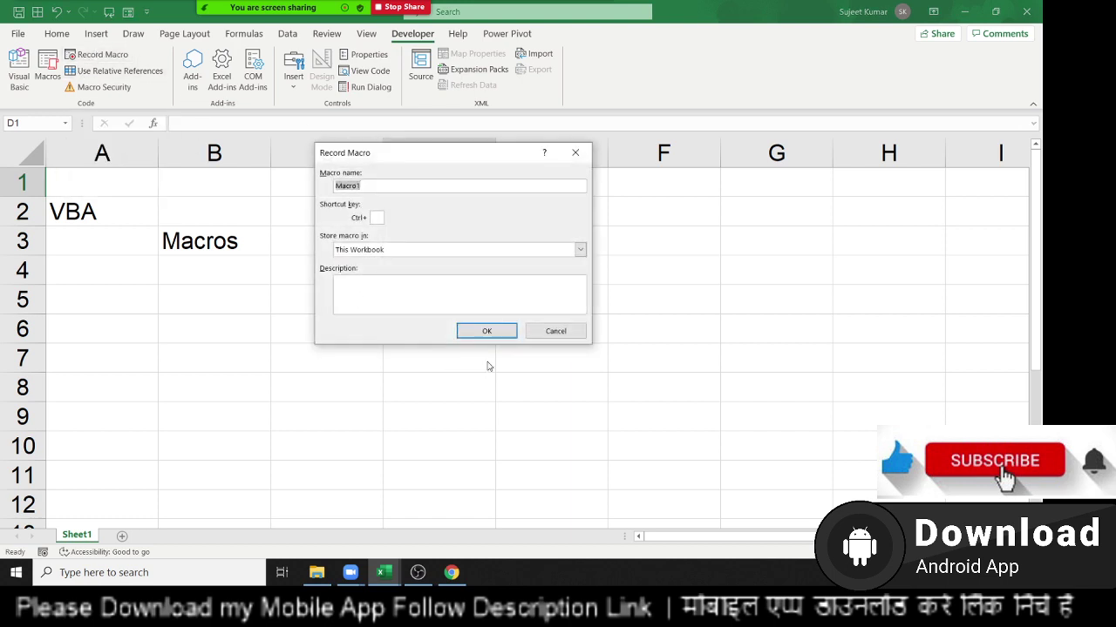
pyautogui.click(487, 331)
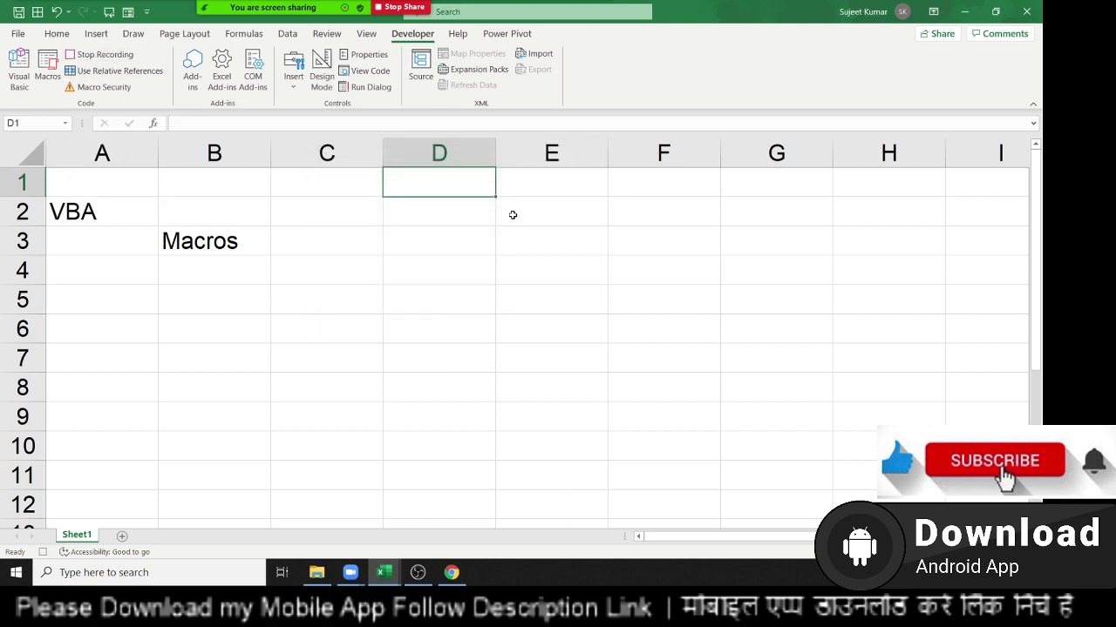
pyautogui.click(516, 189)
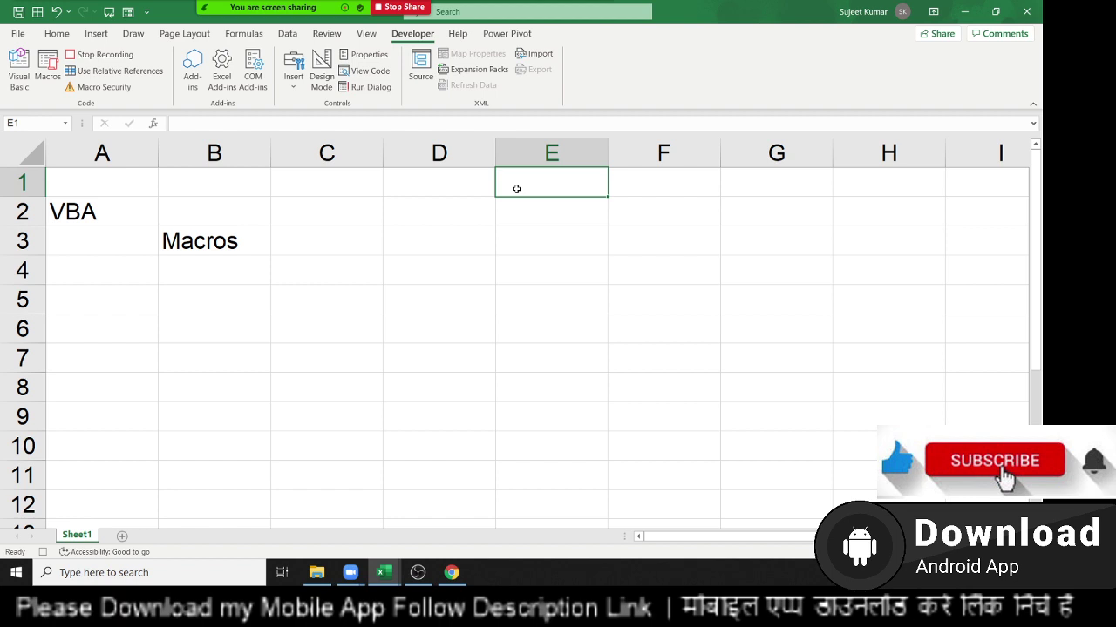
pyautogui.write('Name\\')
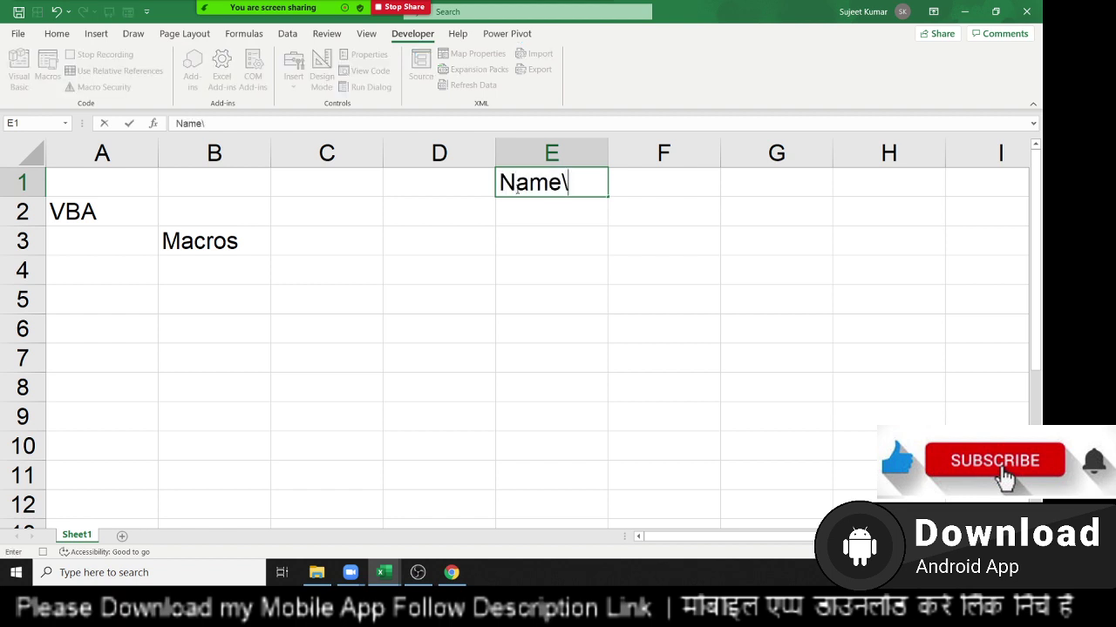
pyautogui.press('BackSpace')
pyautogui.press('Return')
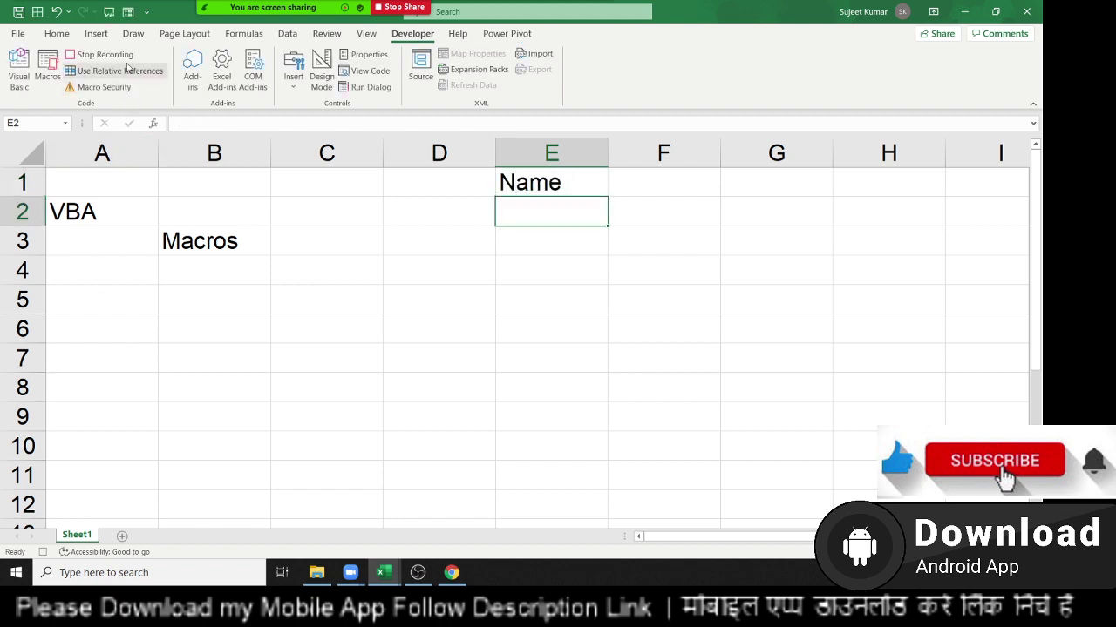
pyautogui.click(105, 55)
pyautogui.click(47, 69)
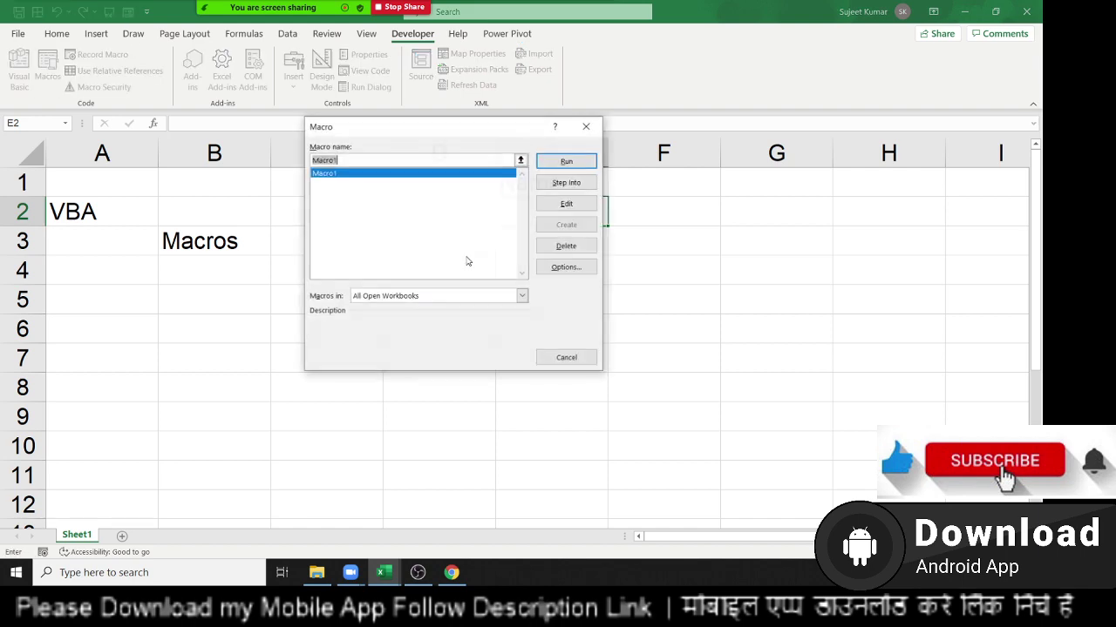
# Open Macro1's code in the VBA editor, select its three lines, and return to Excel.
pyautogui.click(567, 203)
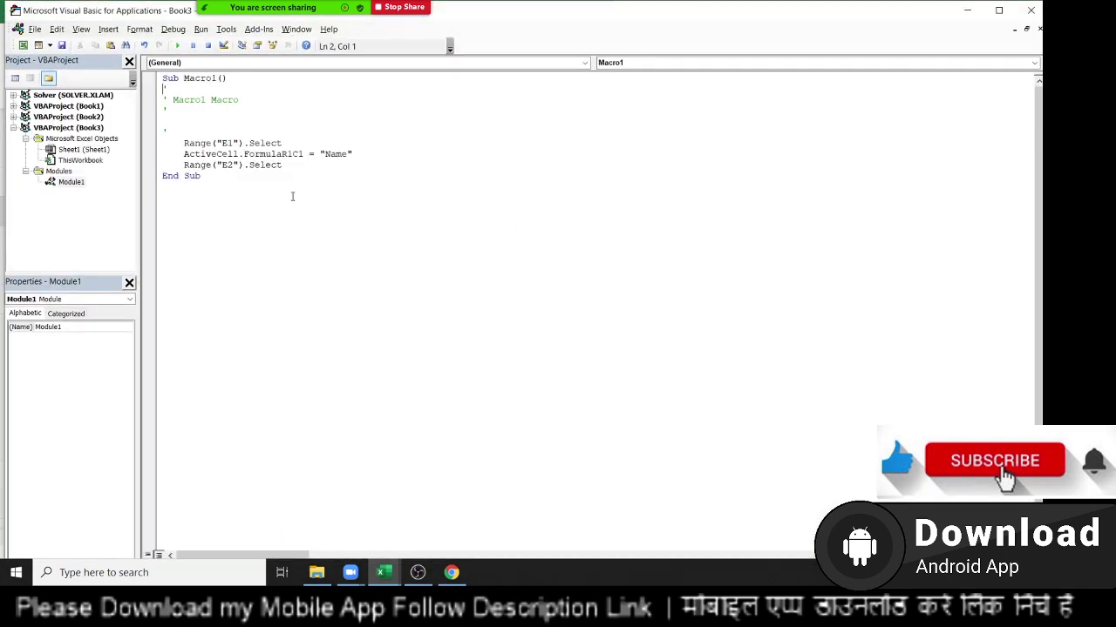
pyautogui.moveTo(283, 165); pyautogui.dragTo(181, 143)
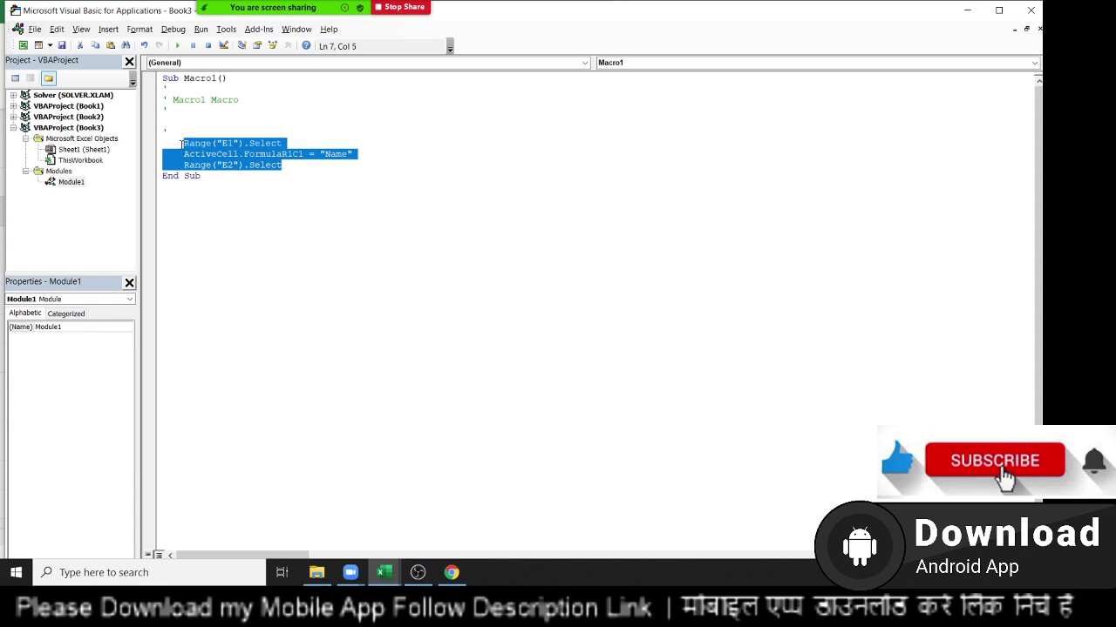
pyautogui.hotkey('alt', 'F11')
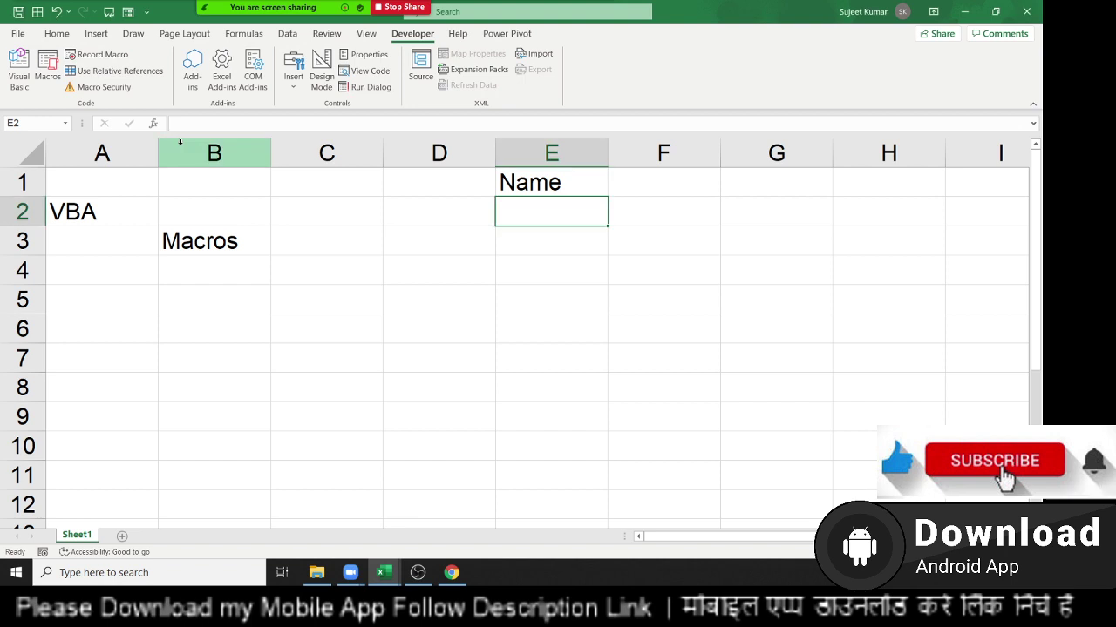
# Delete the Name text from cell E1.
pyautogui.click(473, 207)
pyautogui.click(526, 239)
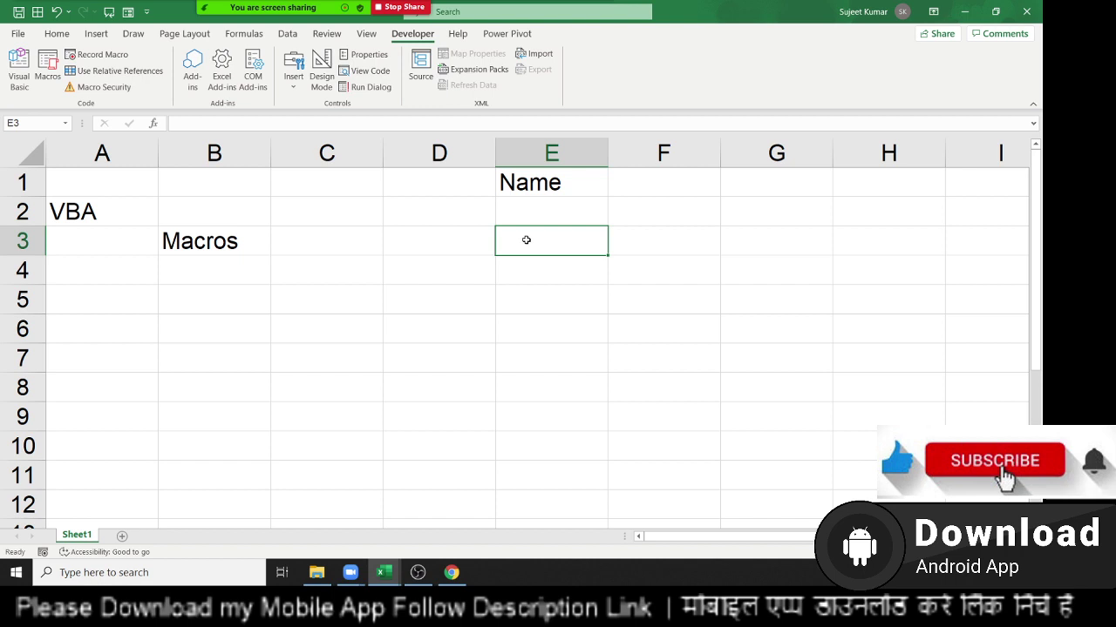
pyautogui.press('Up')
pyautogui.press('Up')
pyautogui.press('Delete')
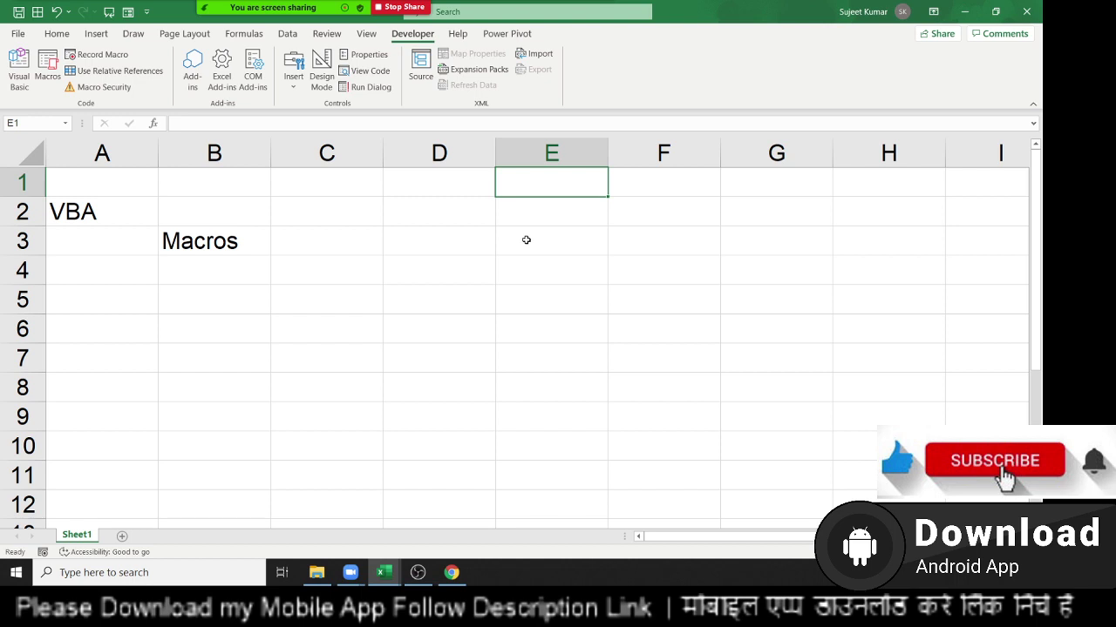
pyautogui.press('Down')
pyautogui.press('Down')
pyautogui.press('Down')
pyautogui.press('Down')
# Enter Function in cell B6 and Formula in cell C6.
pyautogui.press('Left')
pyautogui.press('Left')
pyautogui.press('Left')
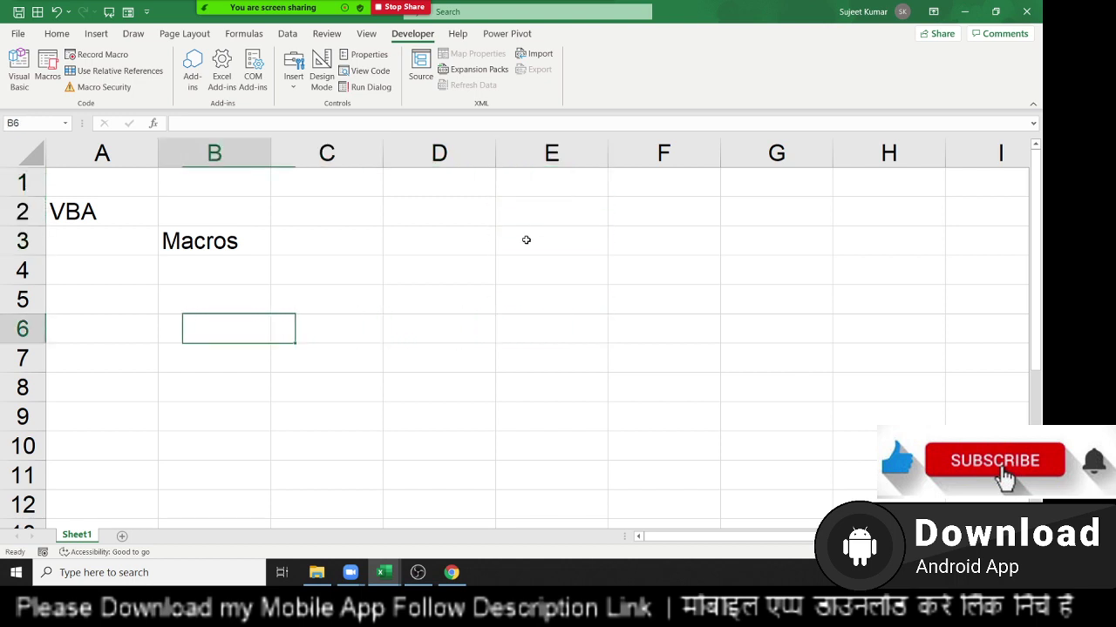
pyautogui.press('Up')
pyautogui.press('Up')
pyautogui.press('Up')
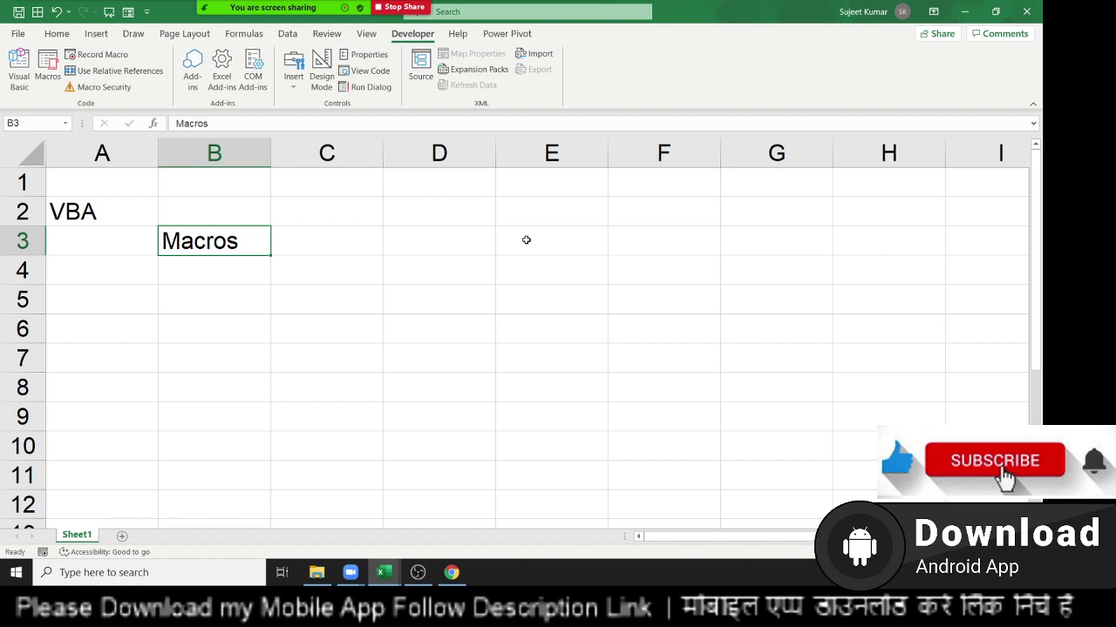
pyautogui.press('Down')
pyautogui.press('Down')
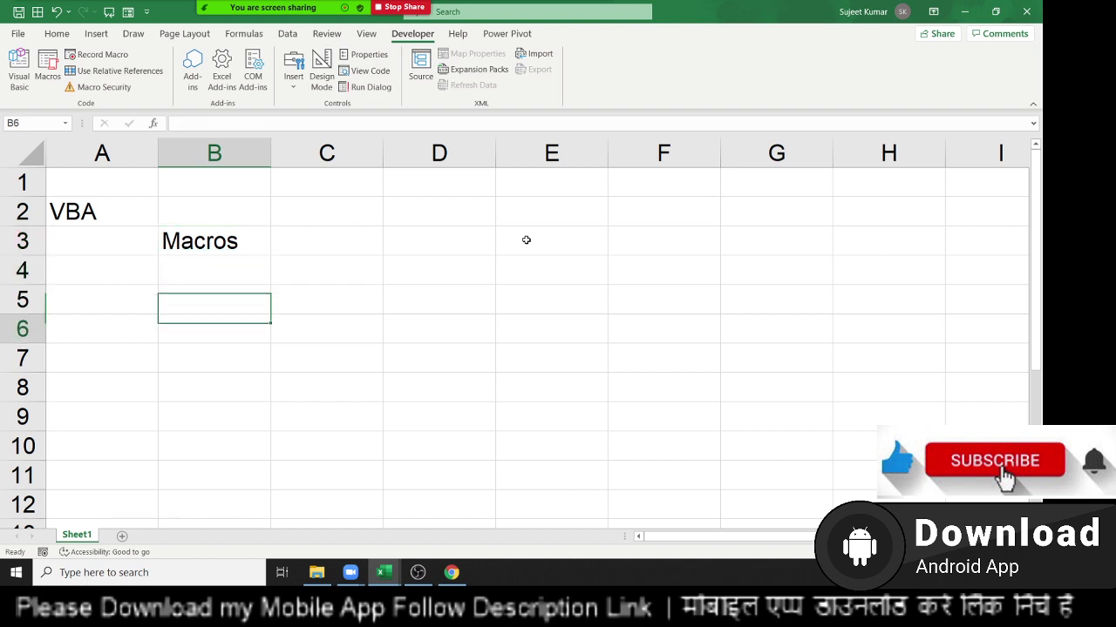
pyautogui.press('Down')
pyautogui.write('Func')
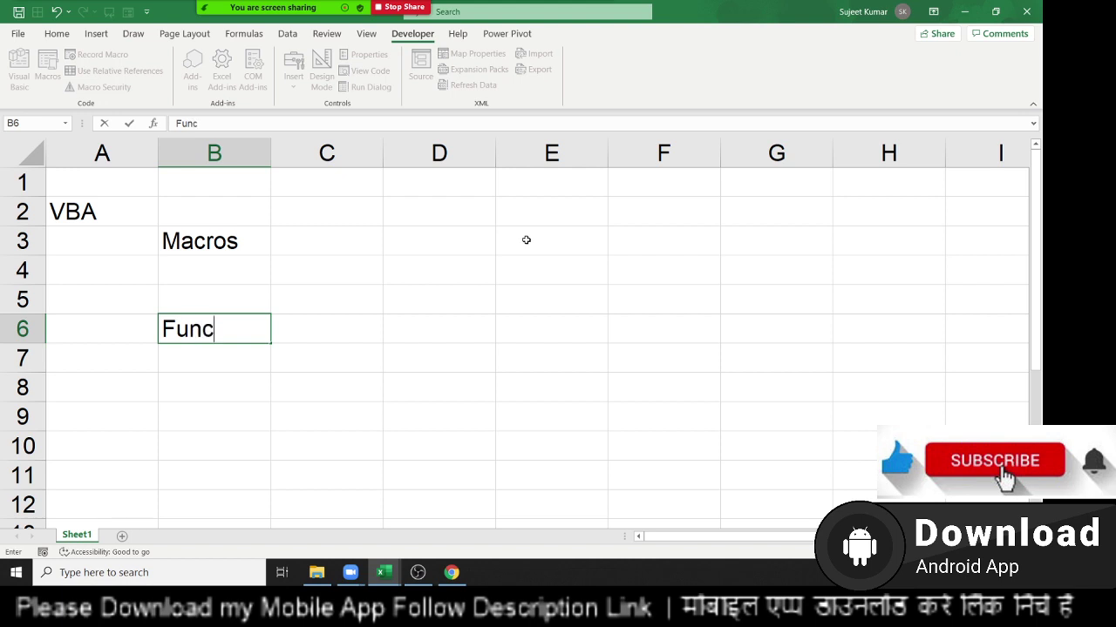
pyautogui.write('tion')
pyautogui.press('Tab')
pyautogui.write('F')
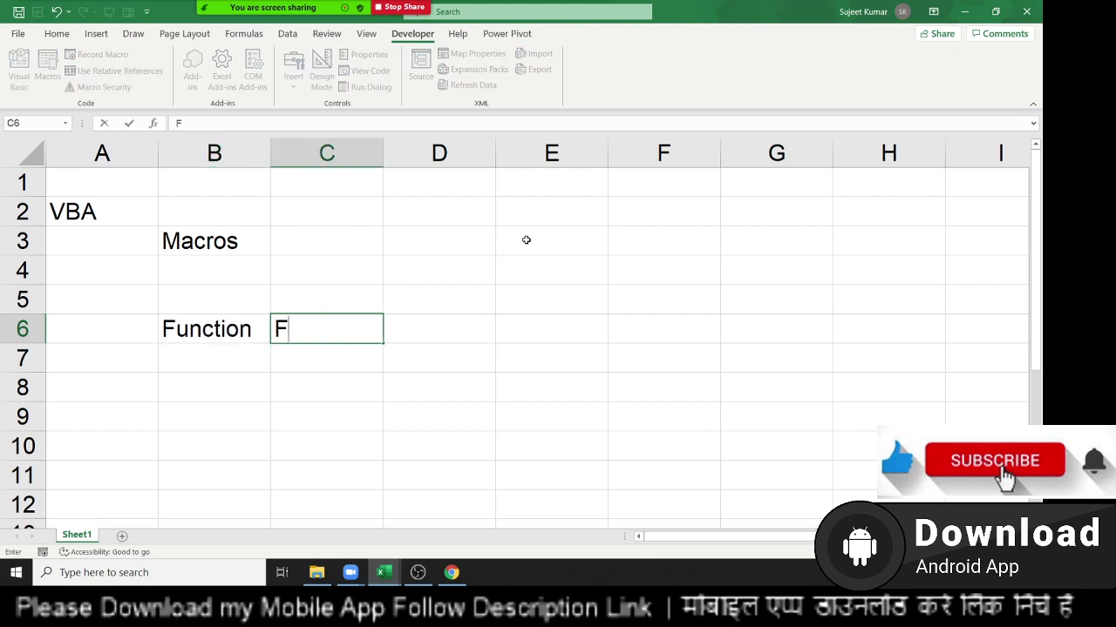
pyautogui.write('orm')
pyautogui.write('ula')
pyautogui.press('Return')
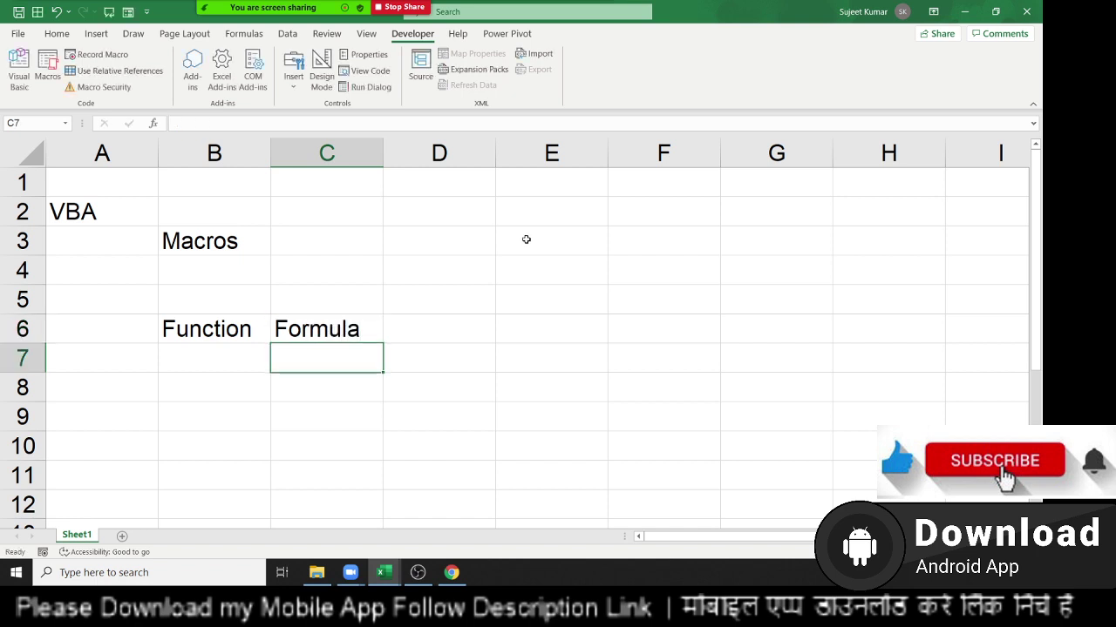
# Start a formula =h in D5, then cancel it, leaving D5 empty.
pyautogui.click(420, 287)
pyautogui.write('=')
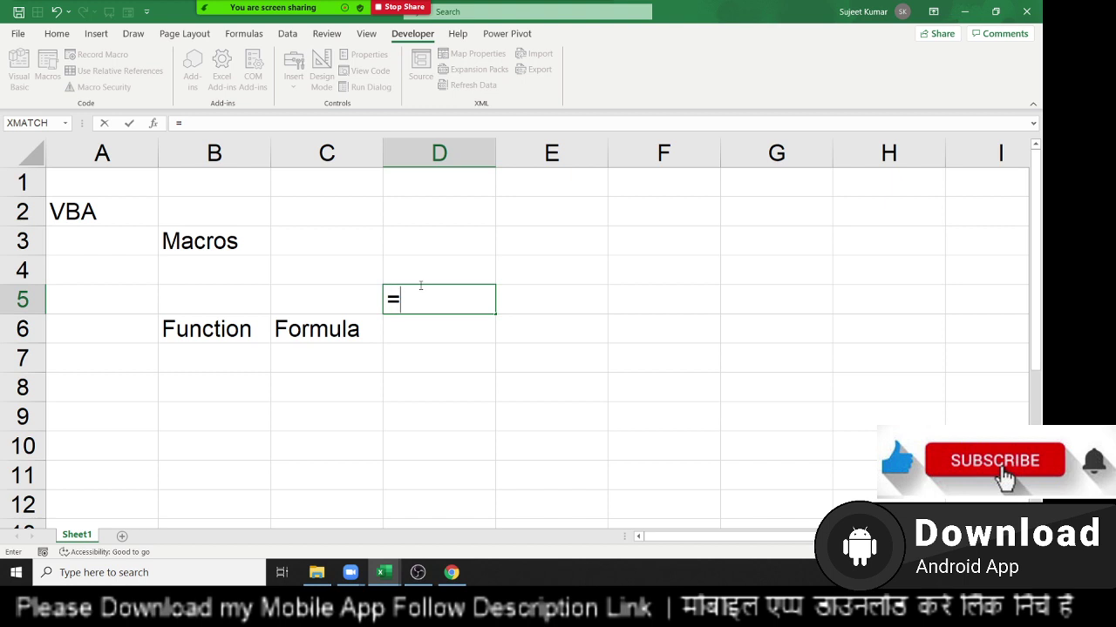
pyautogui.write('h')
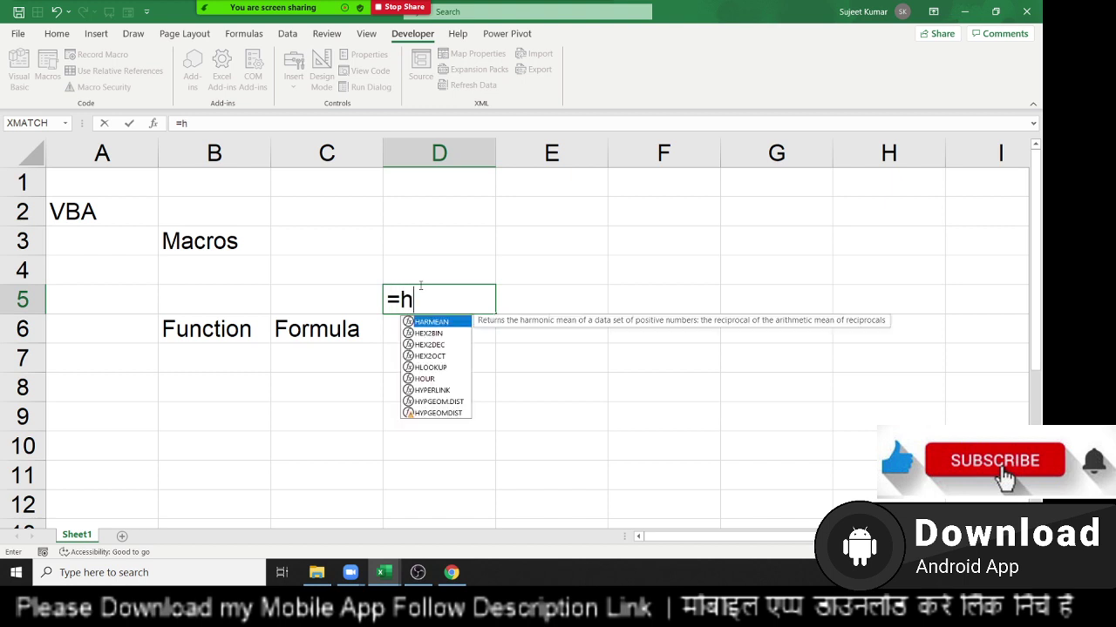
pyautogui.press('Escape')
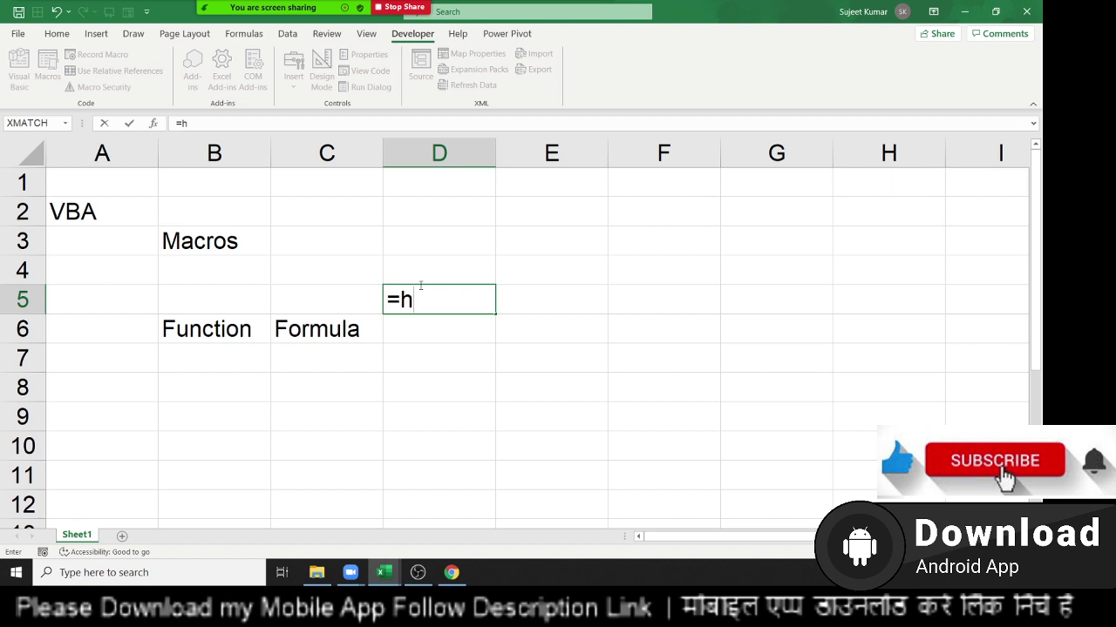
pyautogui.press('Escape')
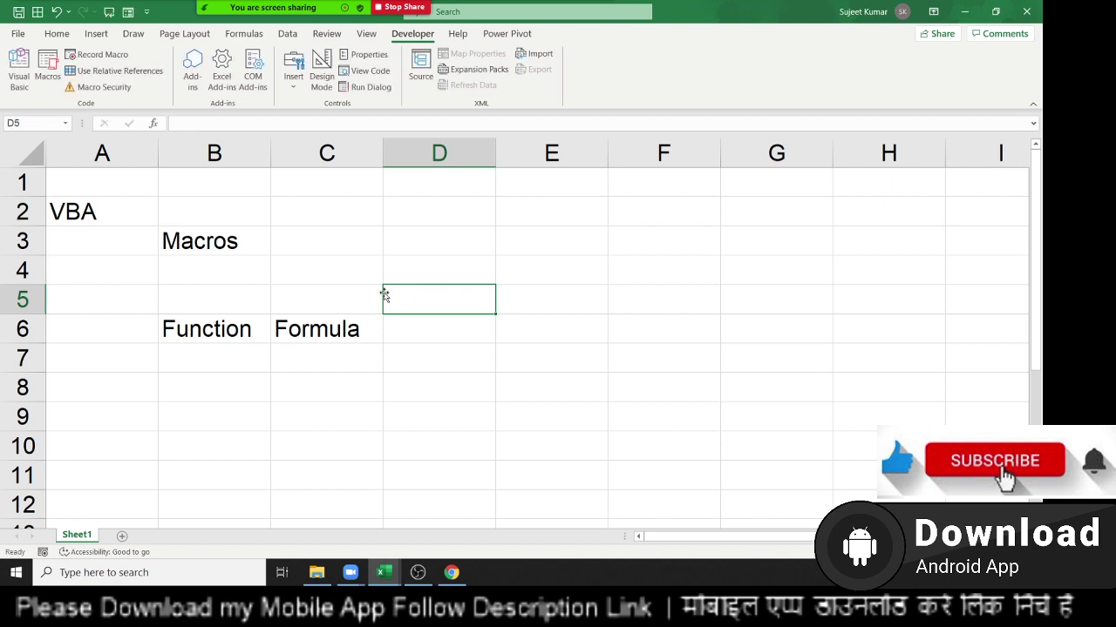
# Display the Formulas ribbon commands.
pyautogui.click(244, 33)
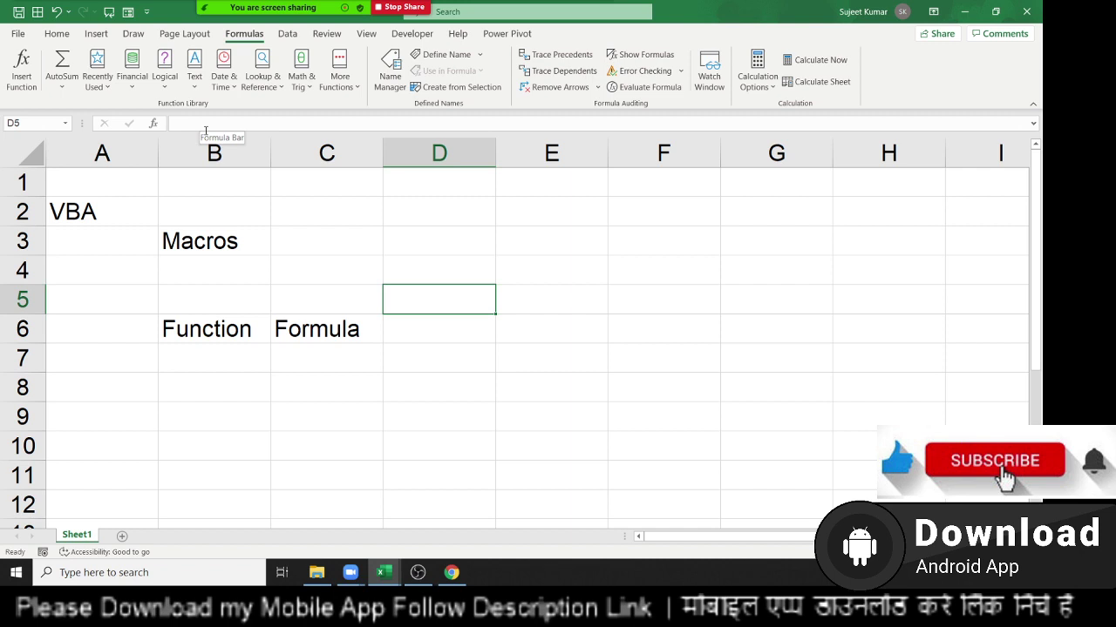
# Enter userform in cell B9 below Function, then return to the Home ribbon.
pyautogui.click(194, 331)
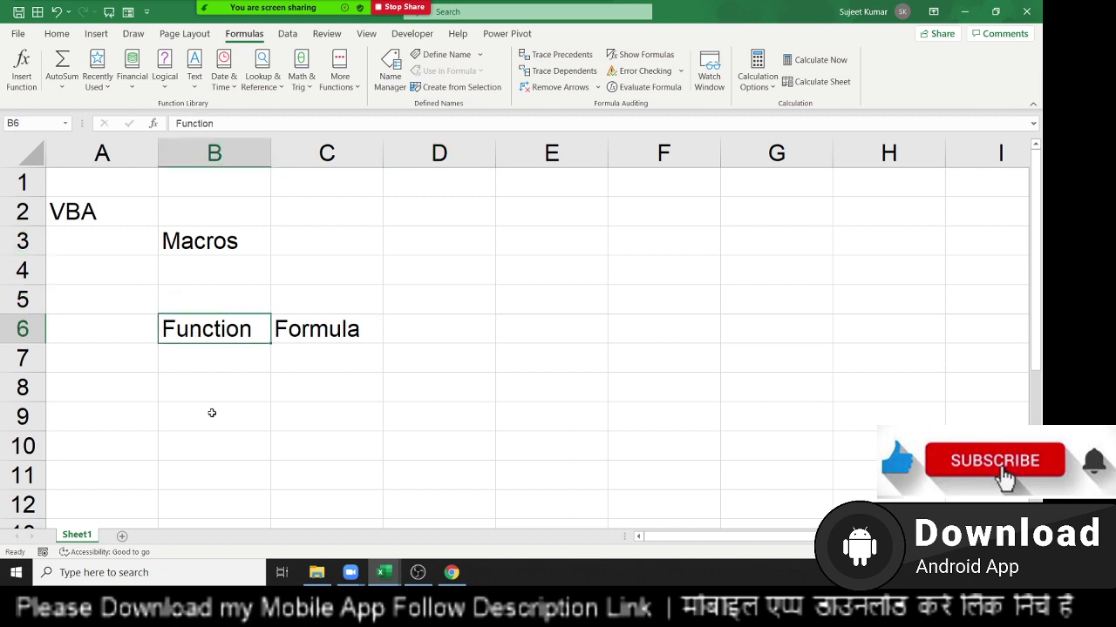
pyautogui.click(212, 413)
pyautogui.click(215, 242)
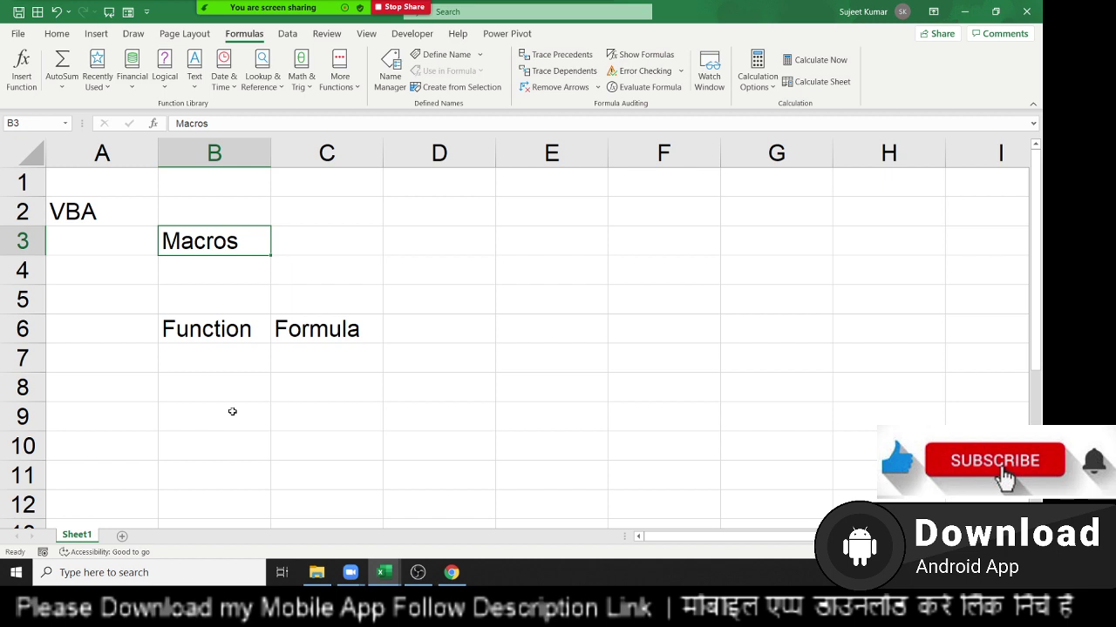
pyautogui.press('Down')
pyautogui.press('Down')
pyautogui.press('Down')
pyautogui.press('Down')
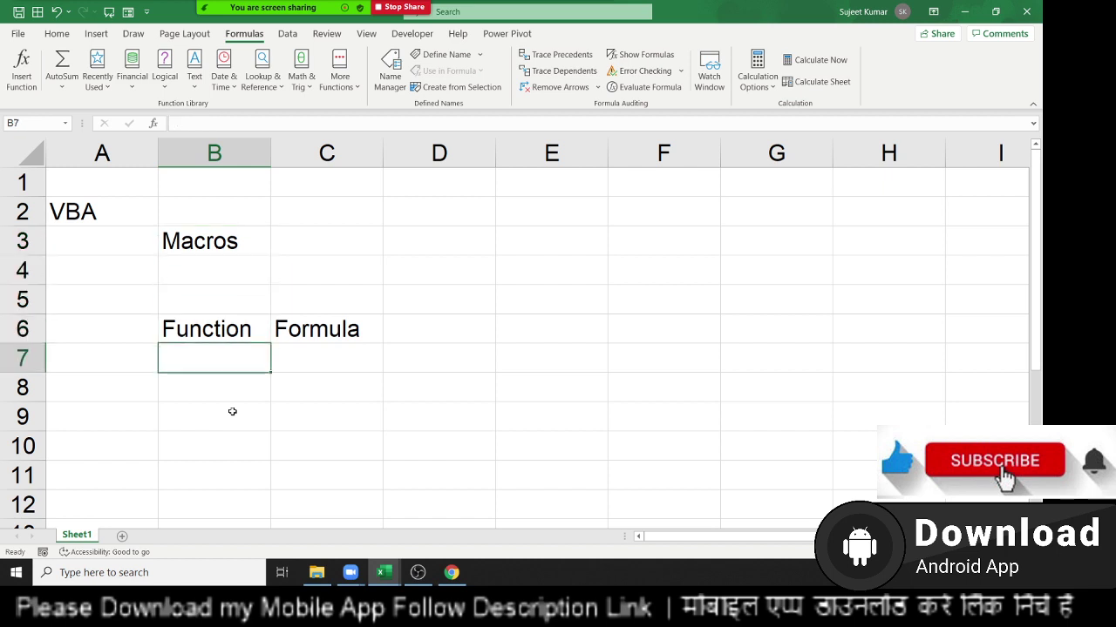
pyautogui.press('Down')
pyautogui.press('Down')
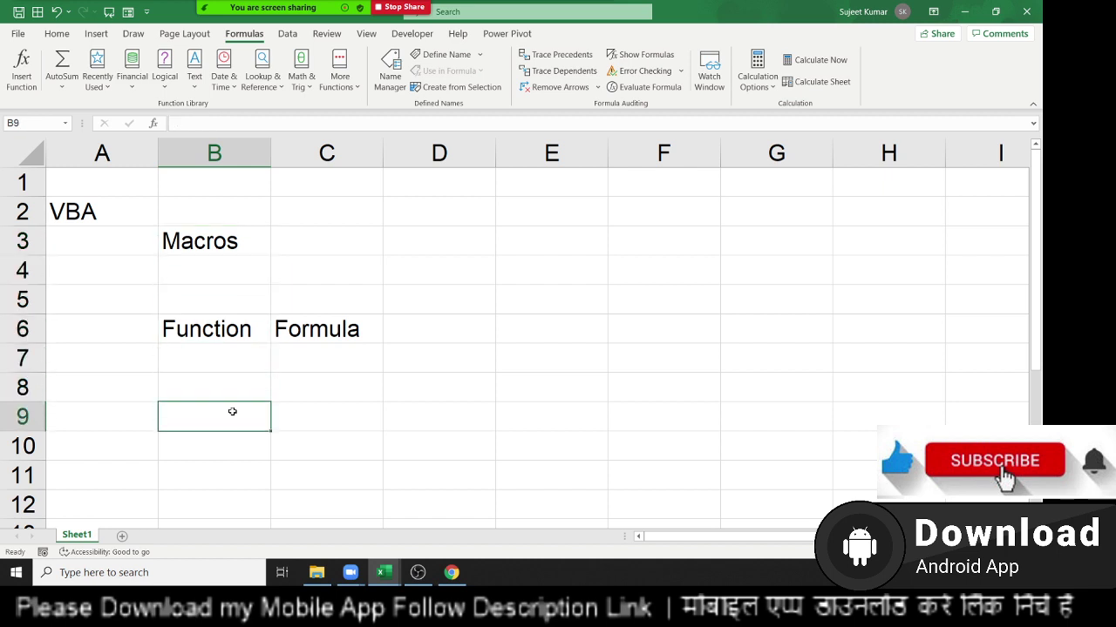
pyautogui.write('user')
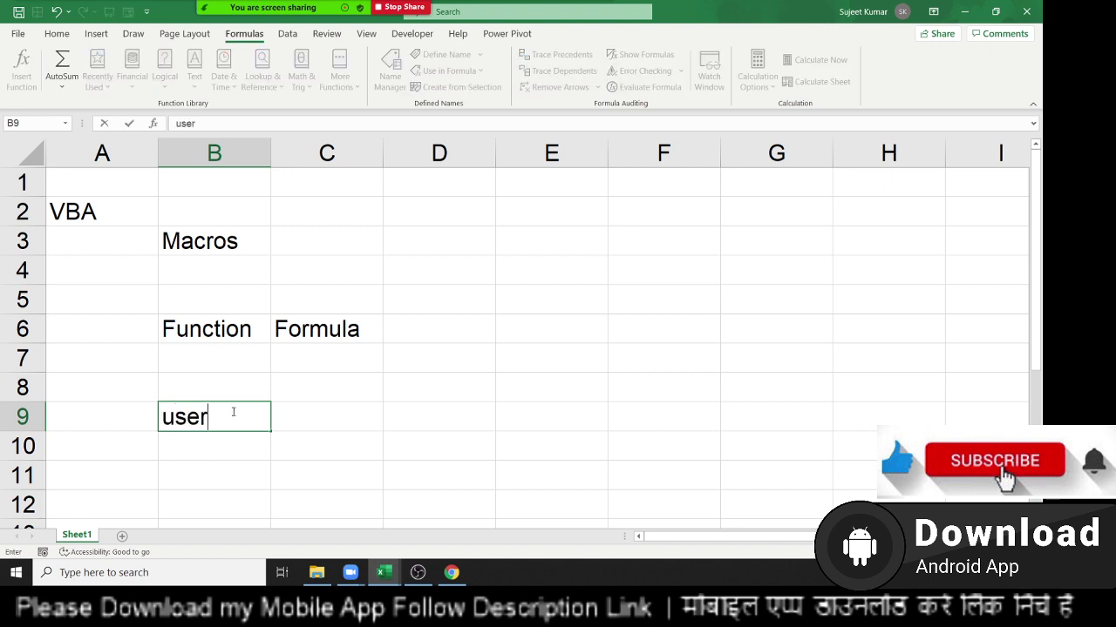
pyautogui.write('fp')
pyautogui.press('BackSpace')
pyautogui.write('or')
pyautogui.write('m')
pyautogui.press('Return')
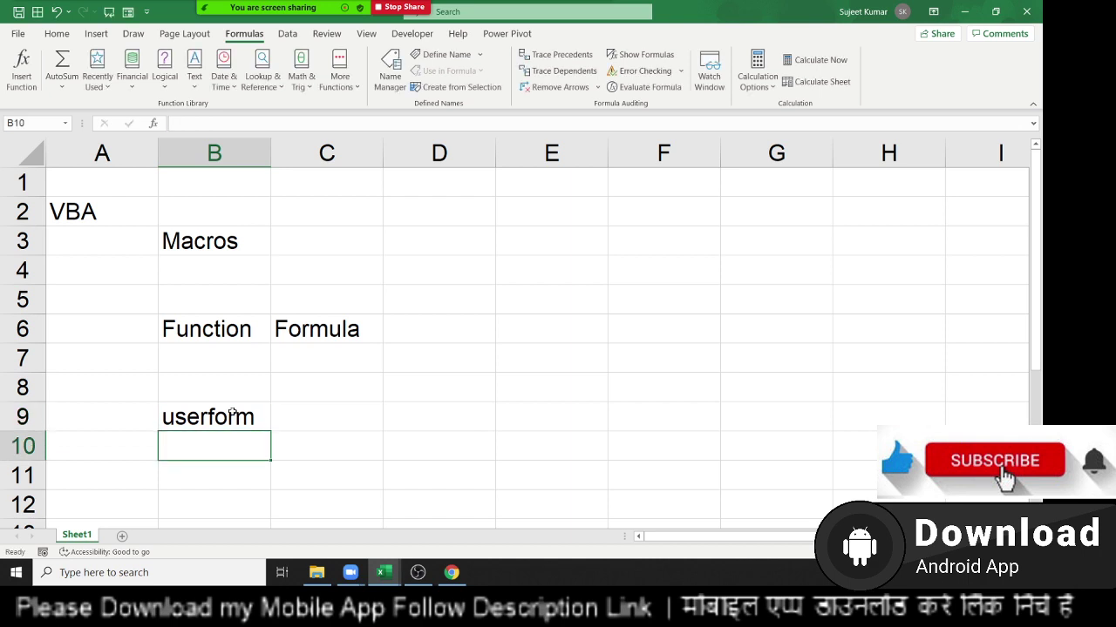
pyautogui.click(55, 33)
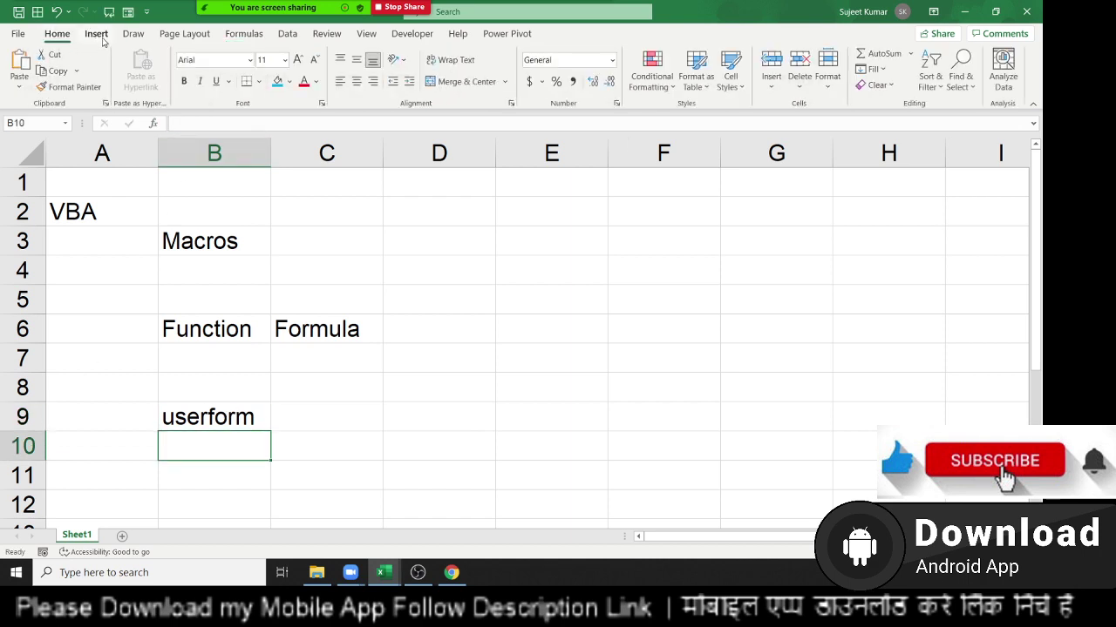
# Start a PivotTable, set its Table/Range to Sheet1!$E$1, then close the Create PivotTable dialog unused.
pyautogui.click(102, 39)
pyautogui.click(24, 70)
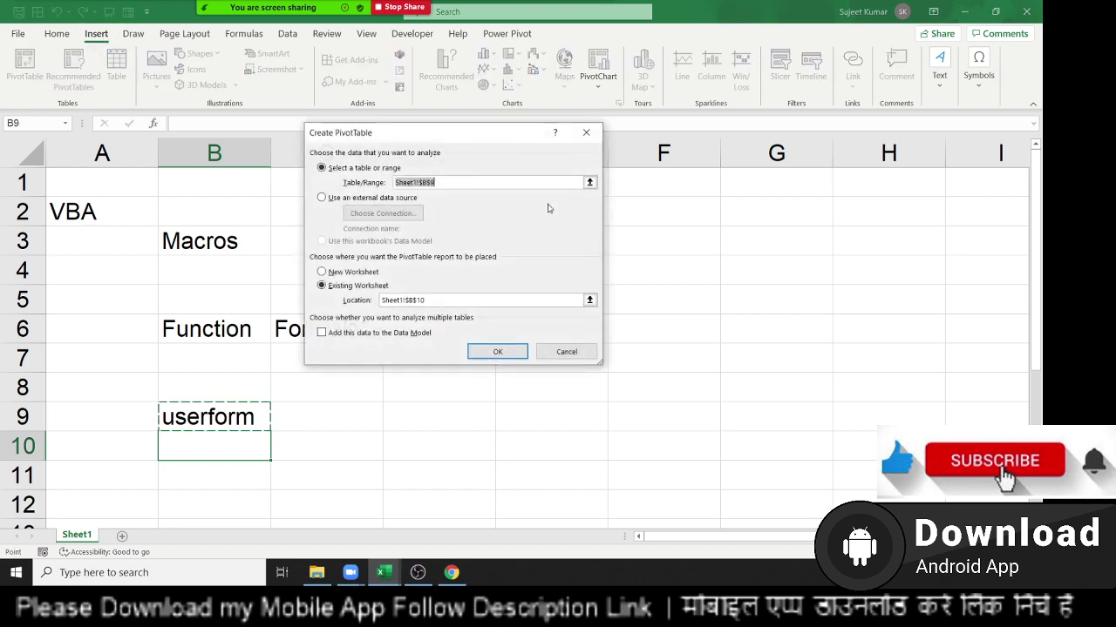
pyautogui.moveTo(474, 143); pyautogui.dragTo(652, 175)
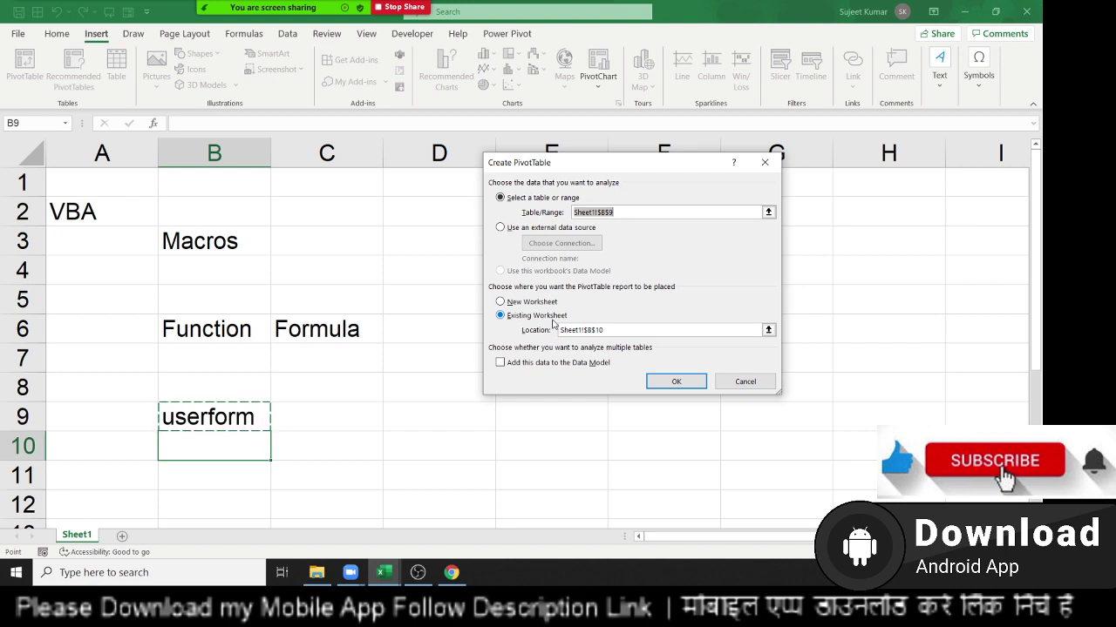
pyautogui.moveTo(600, 171); pyautogui.dragTo(508, 96)
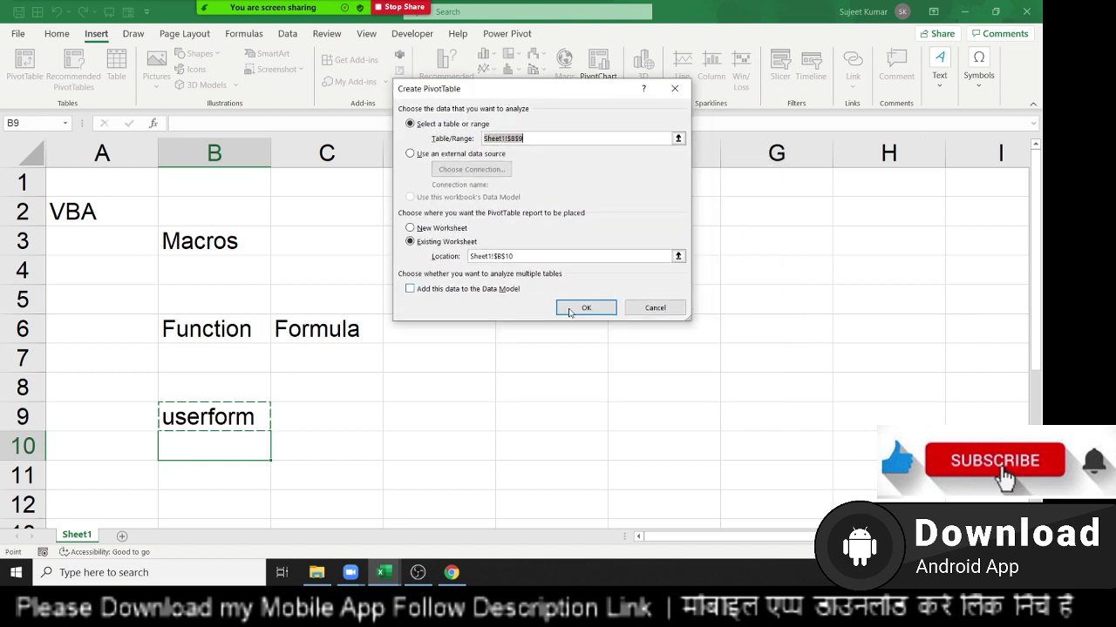
pyautogui.moveTo(586, 96); pyautogui.dragTo(587, 98)
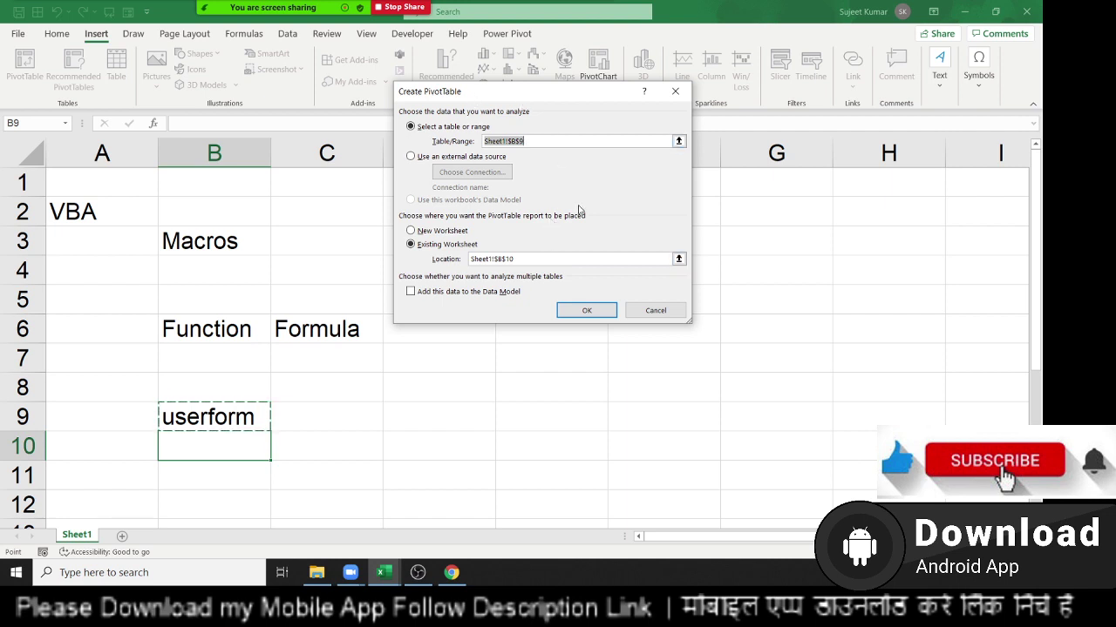
pyautogui.moveTo(527, 97); pyautogui.dragTo(546, 220)
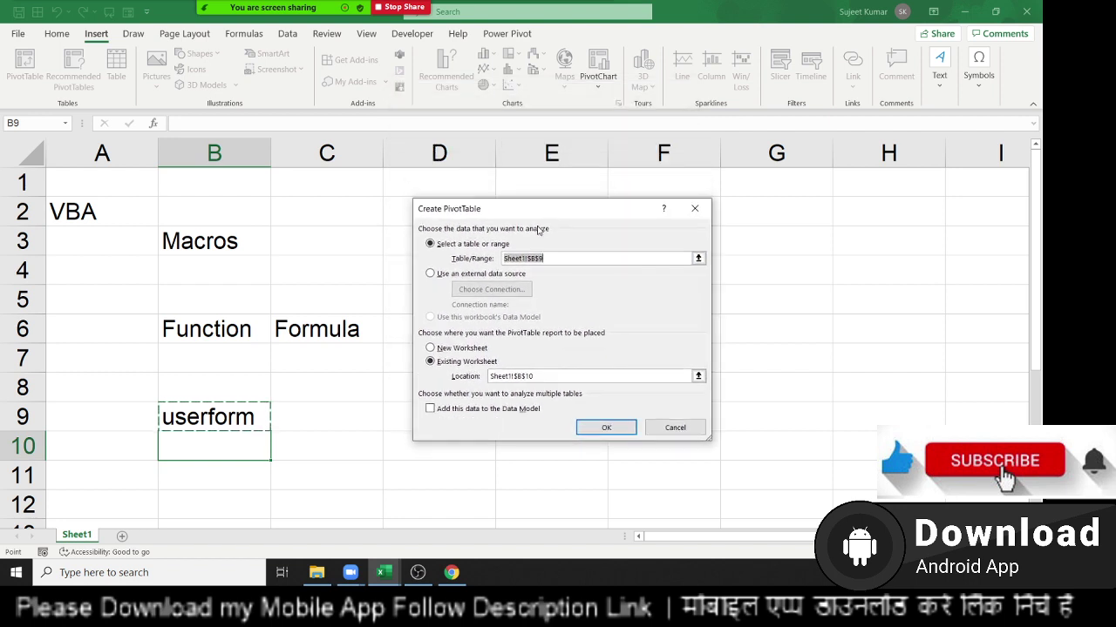
pyautogui.click(499, 186)
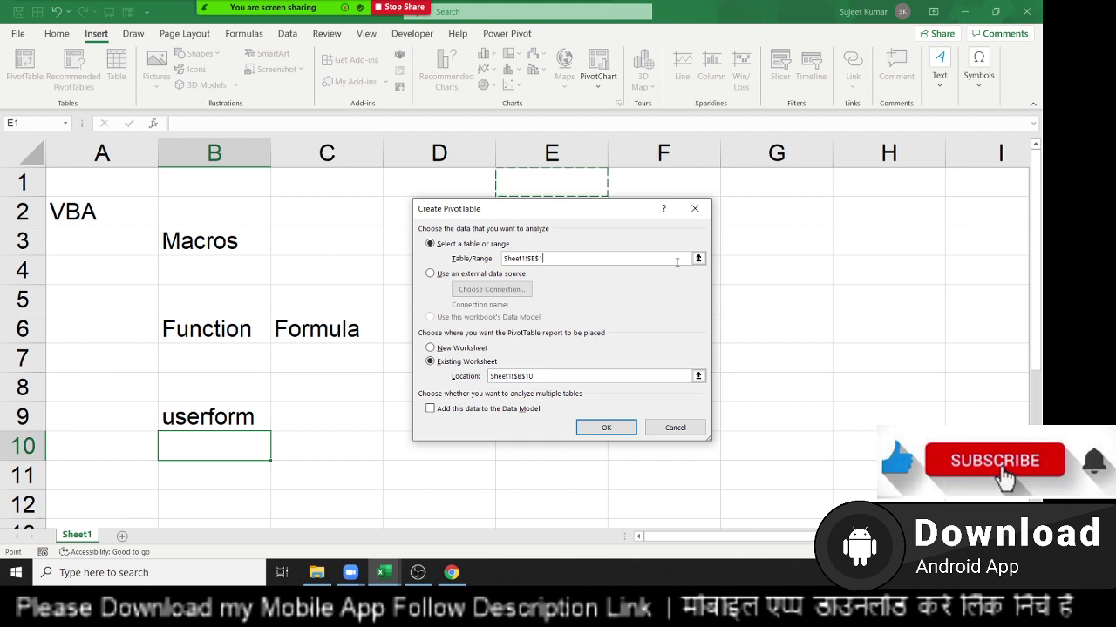
pyautogui.click(695, 210)
# Select the labelled cells B9, A2, B3, B6 and B9 in turn, leaving the labels unchanged.
pyautogui.click(236, 418)
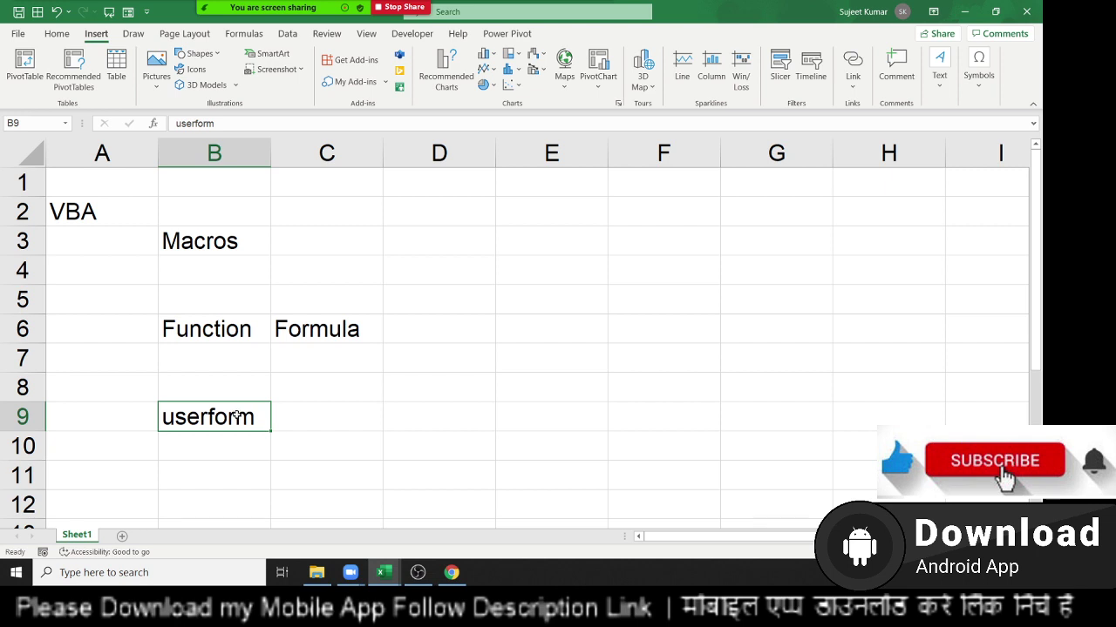
pyautogui.click(82, 222)
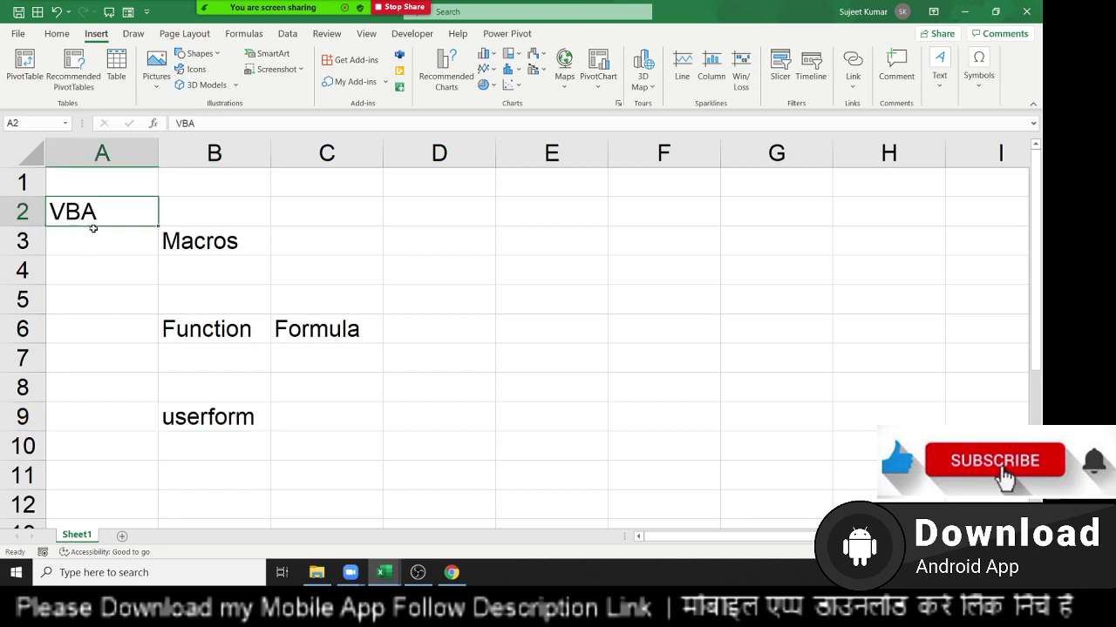
pyautogui.click(213, 253)
pyautogui.click(227, 330)
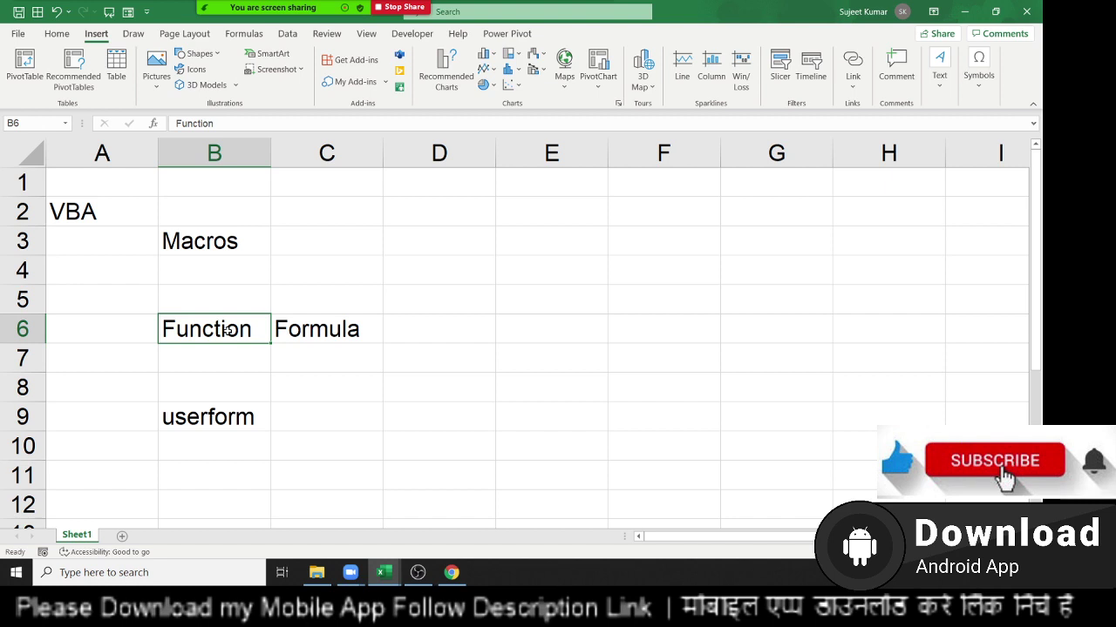
pyautogui.click(220, 421)
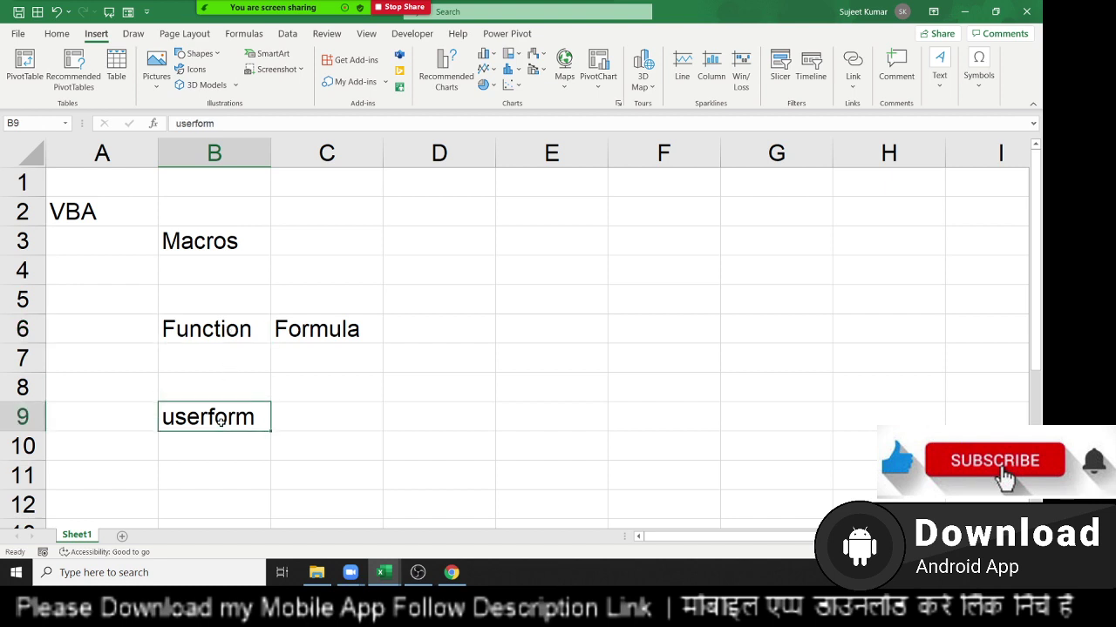
# Enter the header 'When' in D1 and 'For' in E1.
pyautogui.click(457, 192)
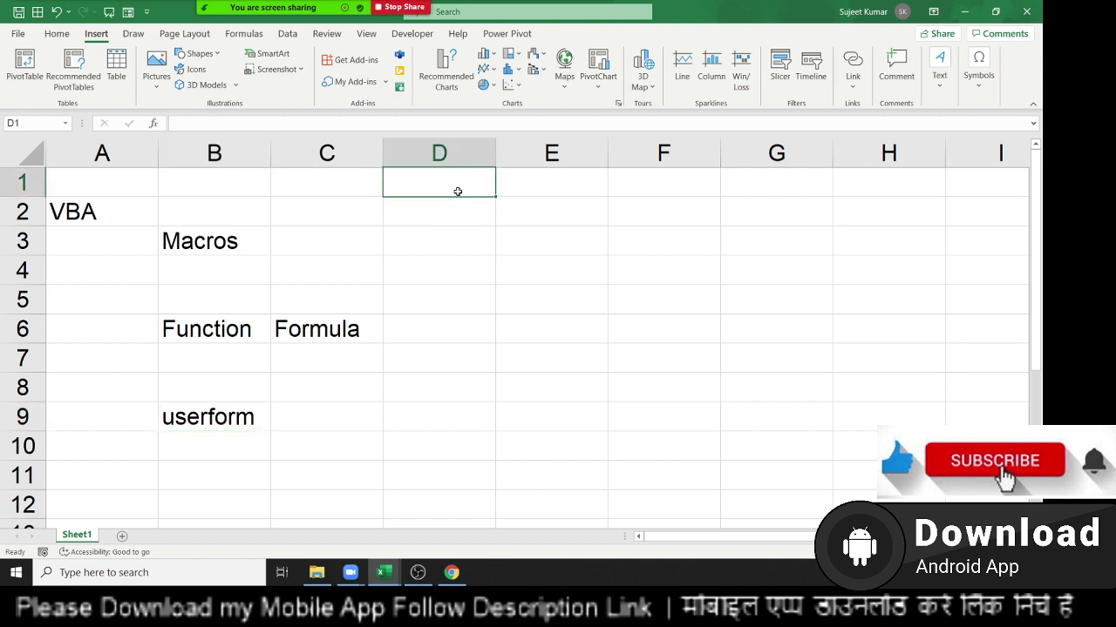
pyautogui.write('When')
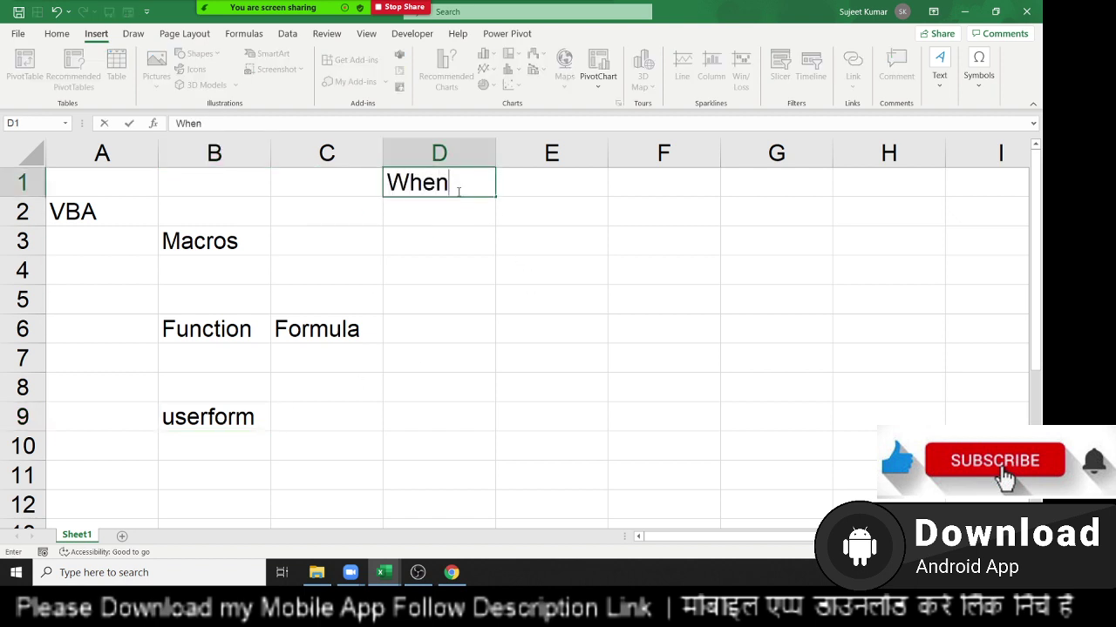
pyautogui.press('Tab')
pyautogui.write('F')
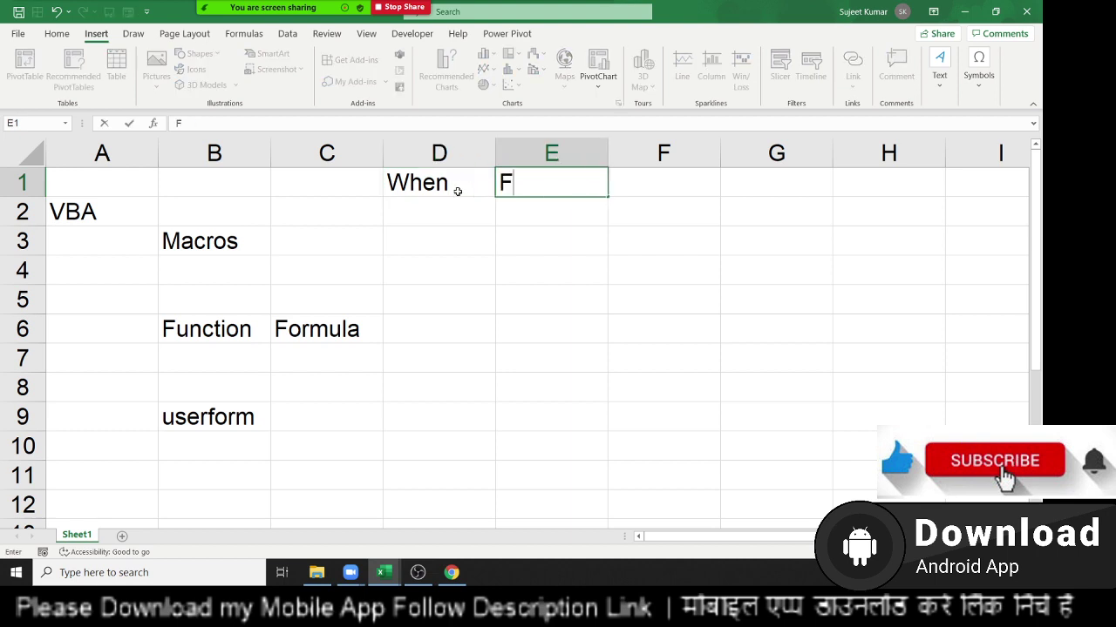
pyautogui.write('or')
pyautogui.press('Return')
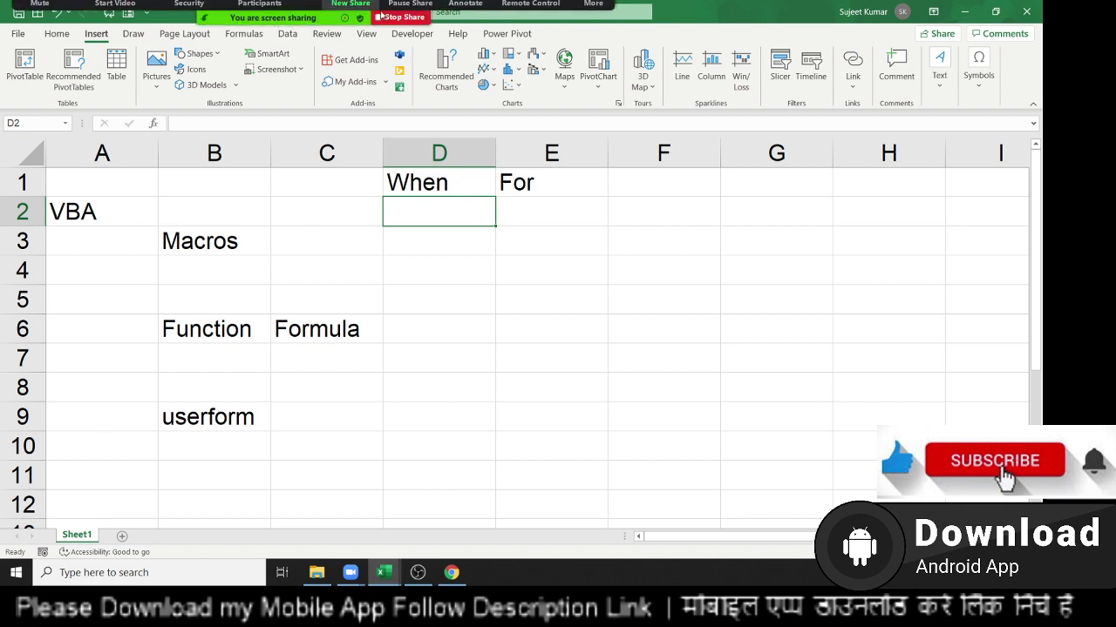
# Select E5, switch to the Developer tab, select D4, and bring up Excel Options on General.
pyautogui.click(547, 293)
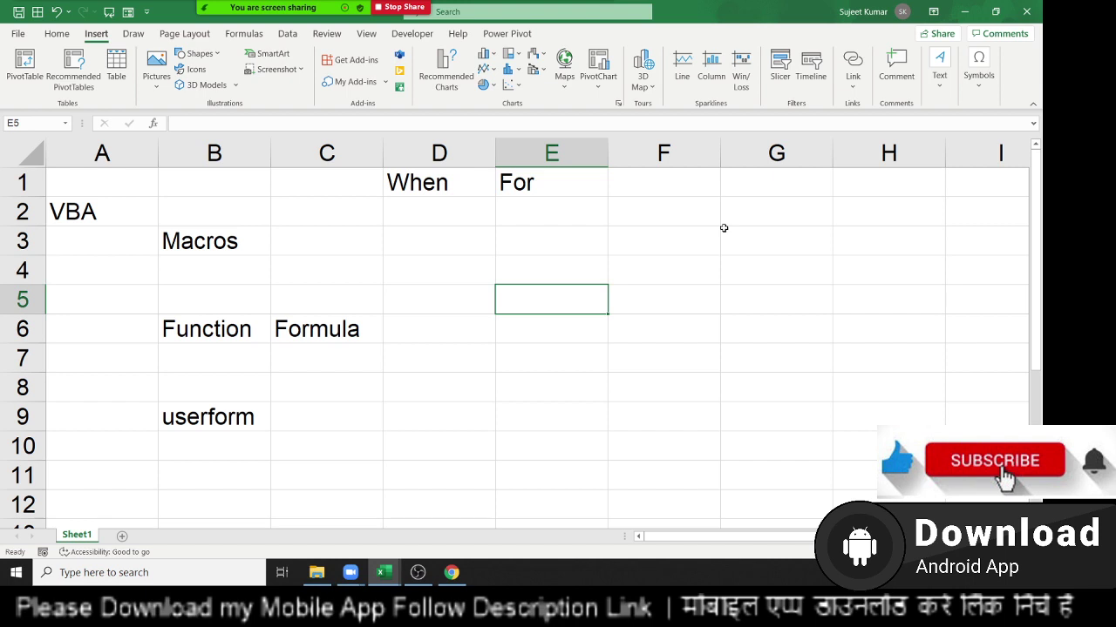
pyautogui.click(395, 35)
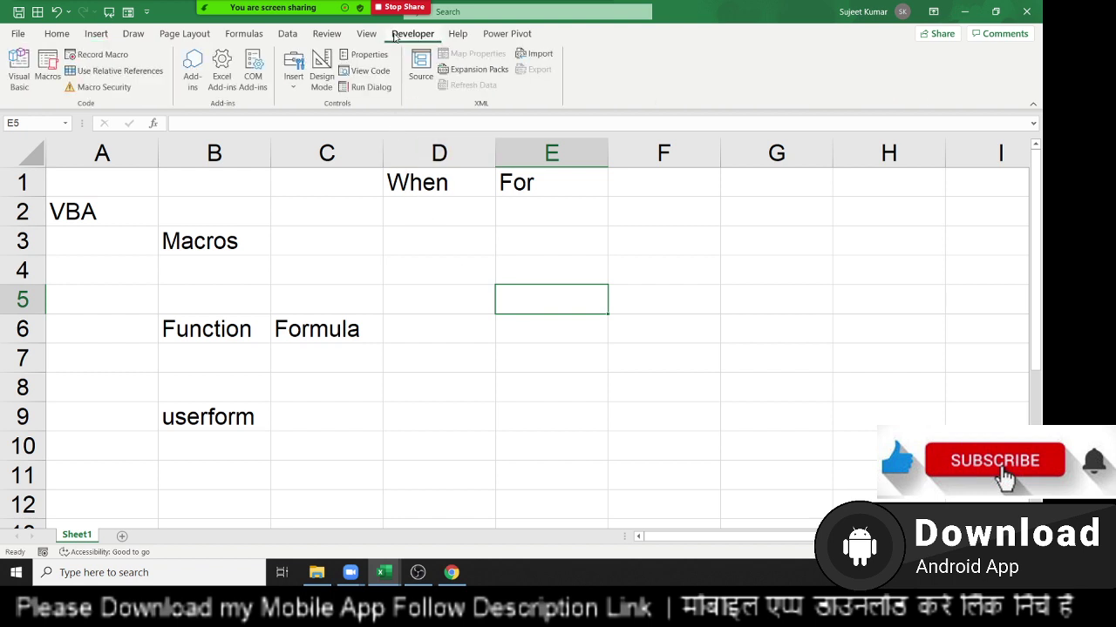
pyautogui.click(465, 271)
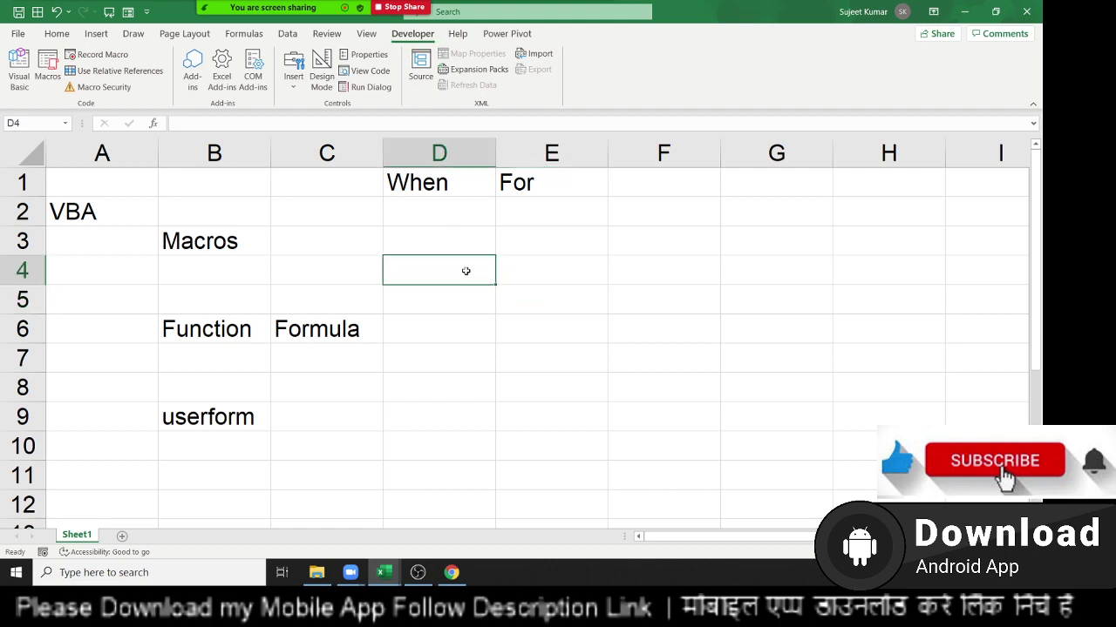
pyautogui.click(16, 35)
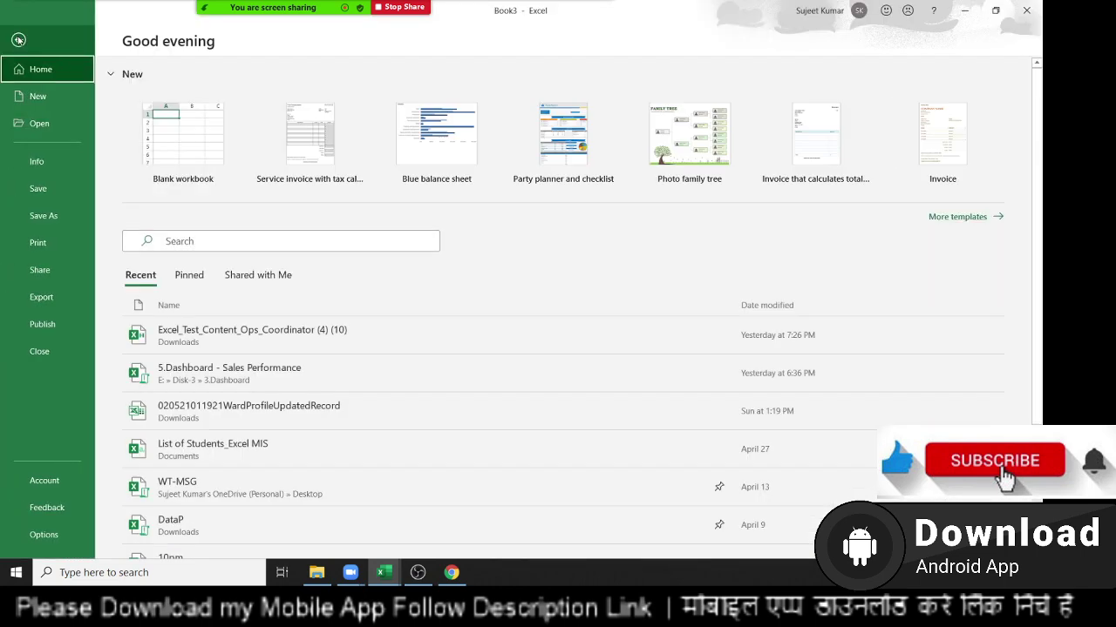
pyautogui.click(72, 540)
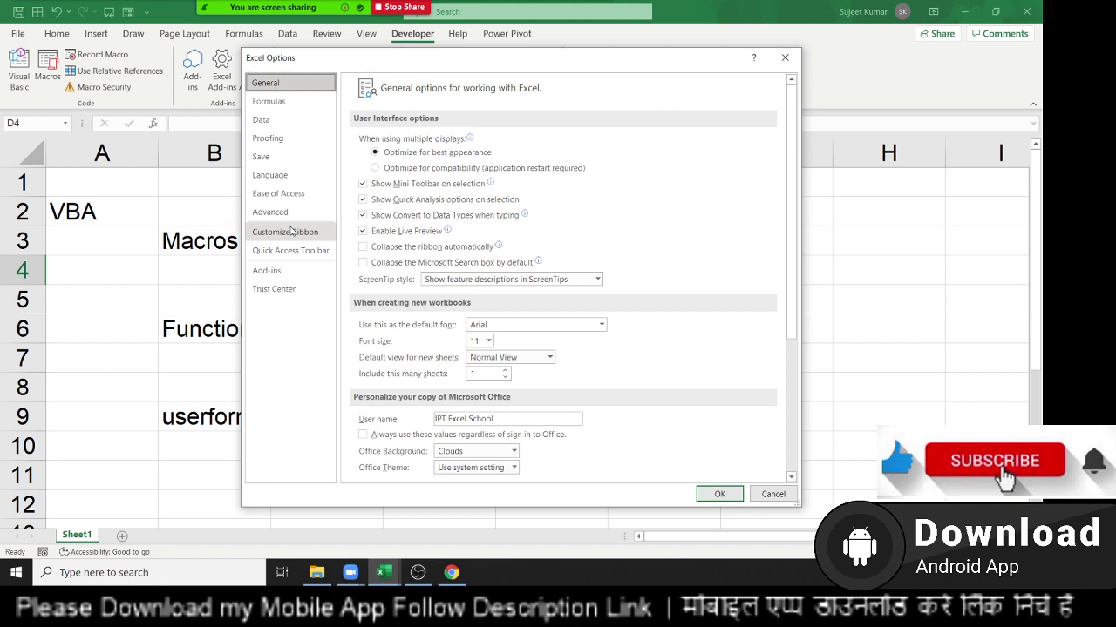
# Confirm Developer is checked under Main Tabs in Customize Ribbon, then cancel Excel Options.
pyautogui.click(292, 230)
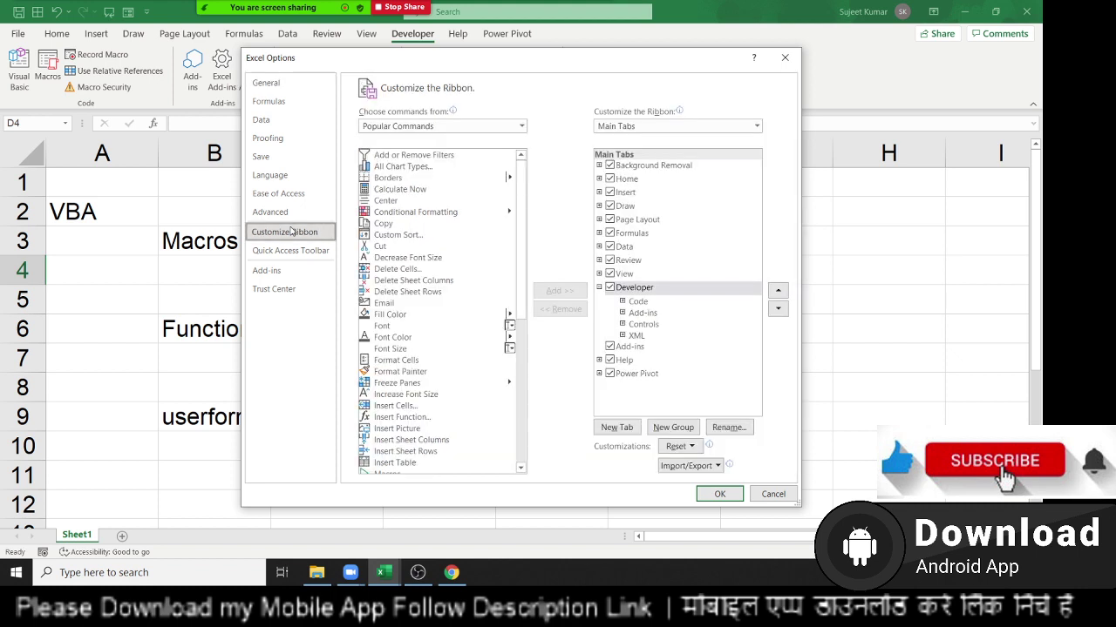
pyautogui.click(599, 288)
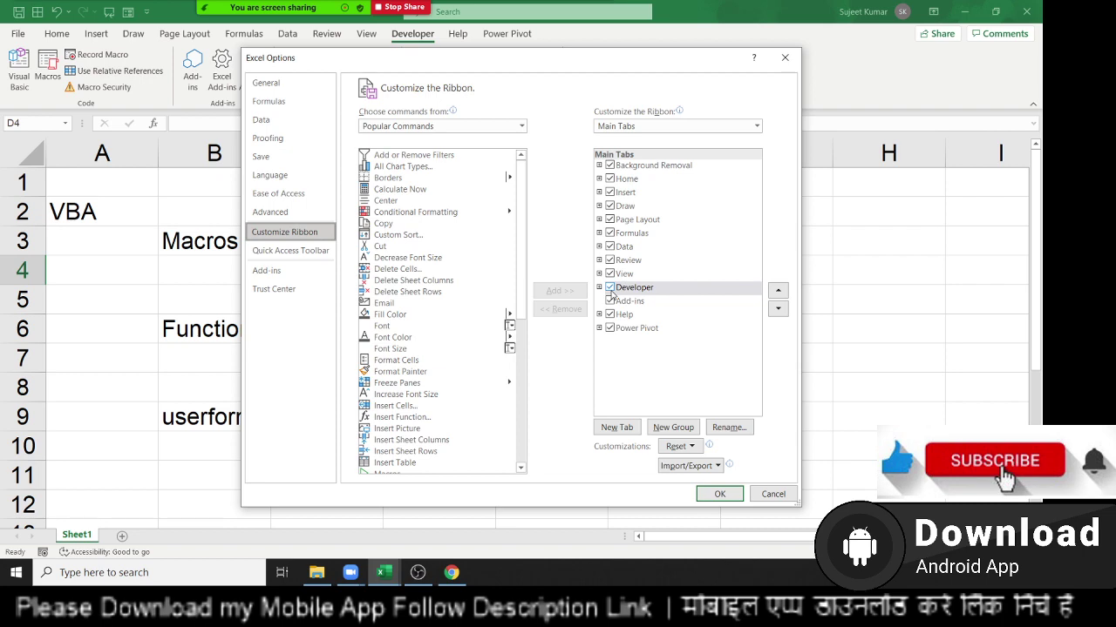
pyautogui.click(769, 491)
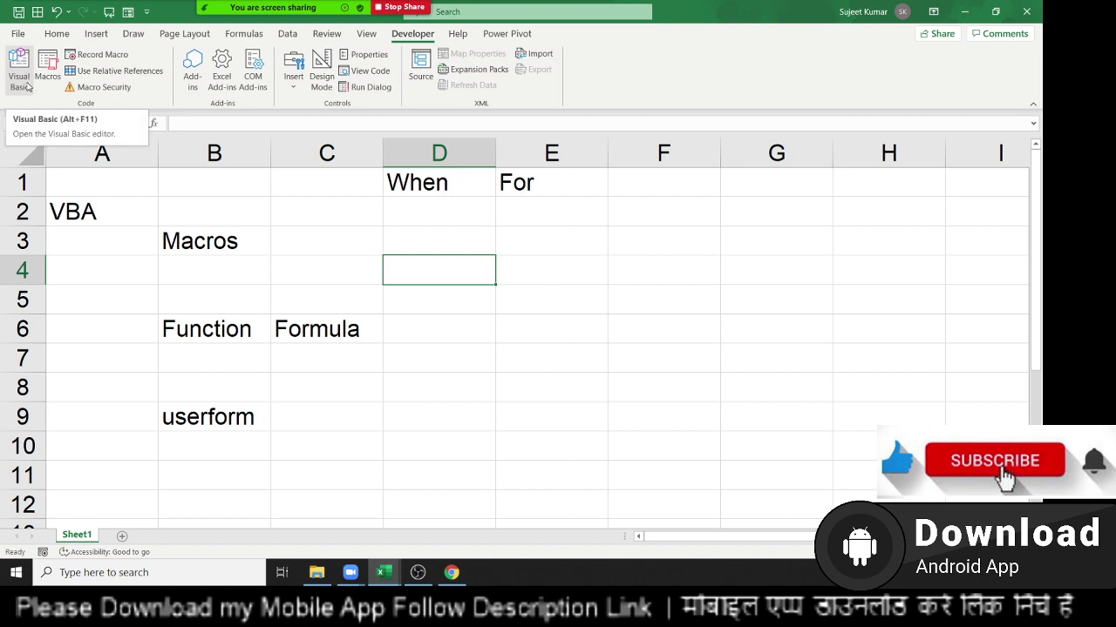
pyautogui.click(27, 87)
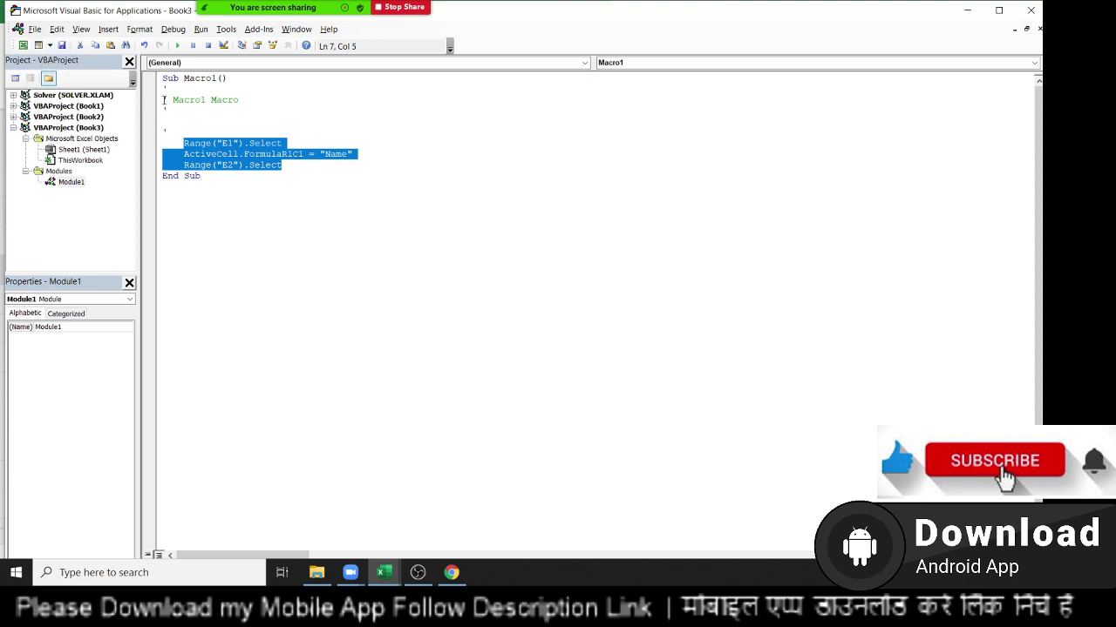
pyautogui.click(19, 129)
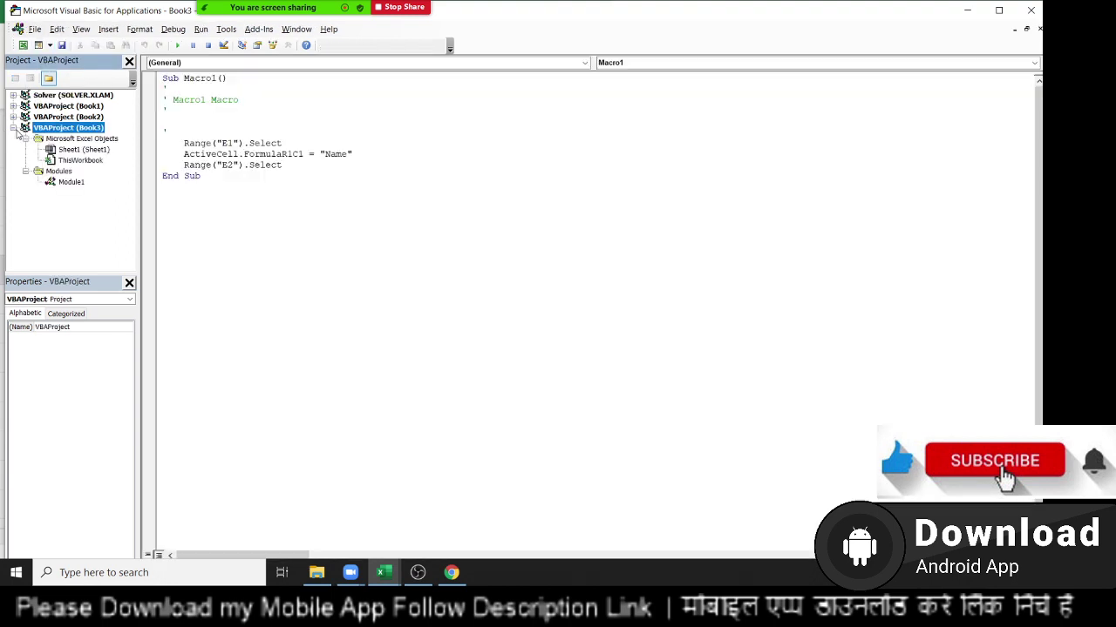
pyautogui.click(19, 129)
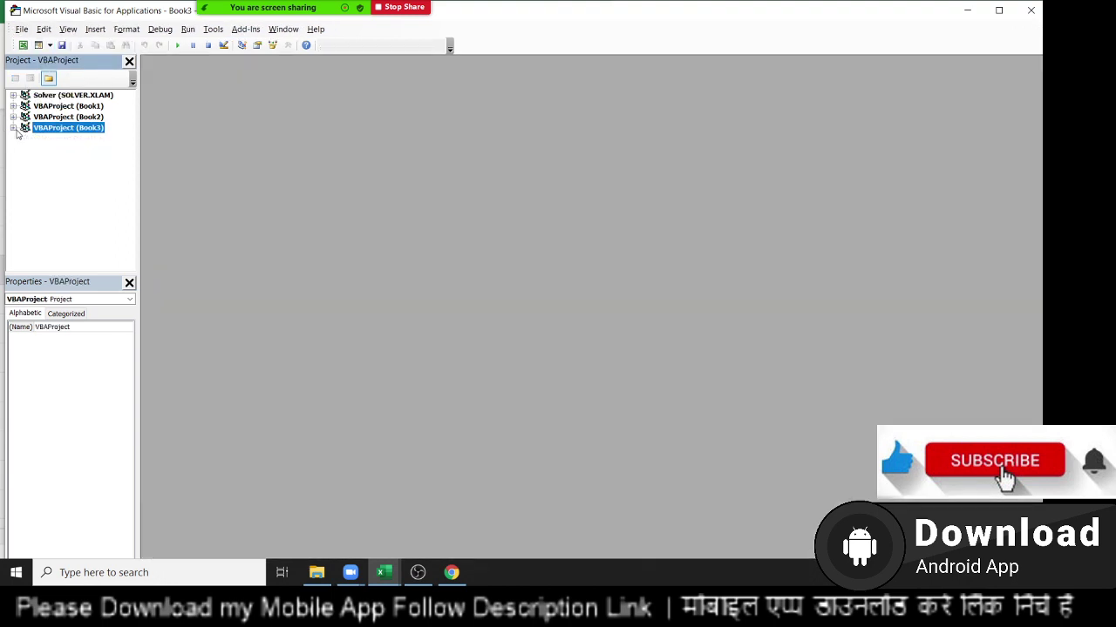
pyautogui.click(18, 129)
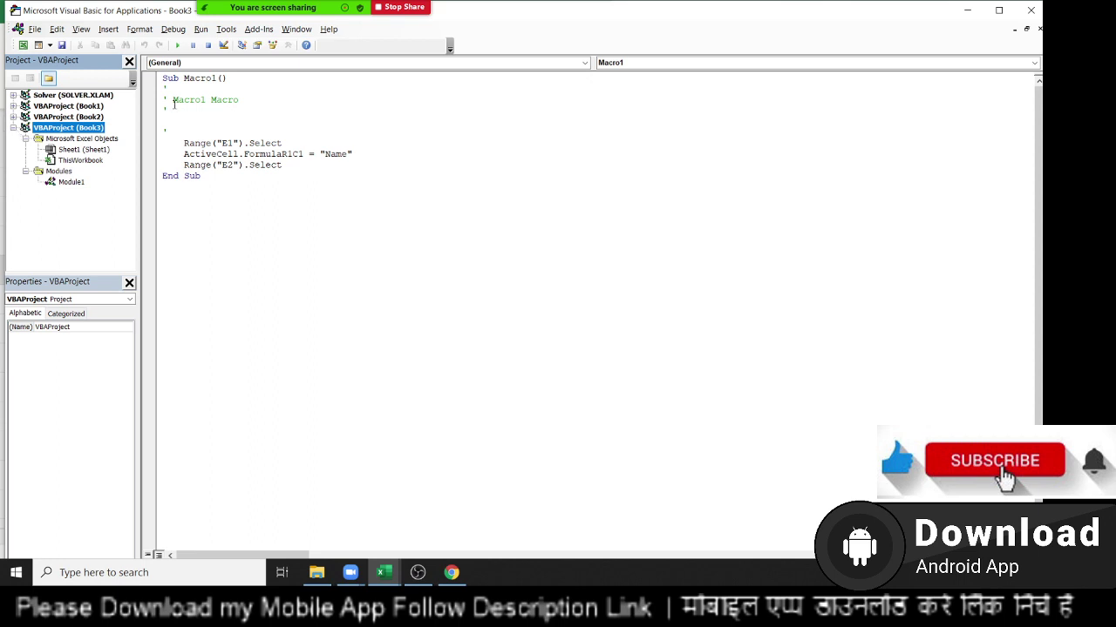
pyautogui.click(967, 11)
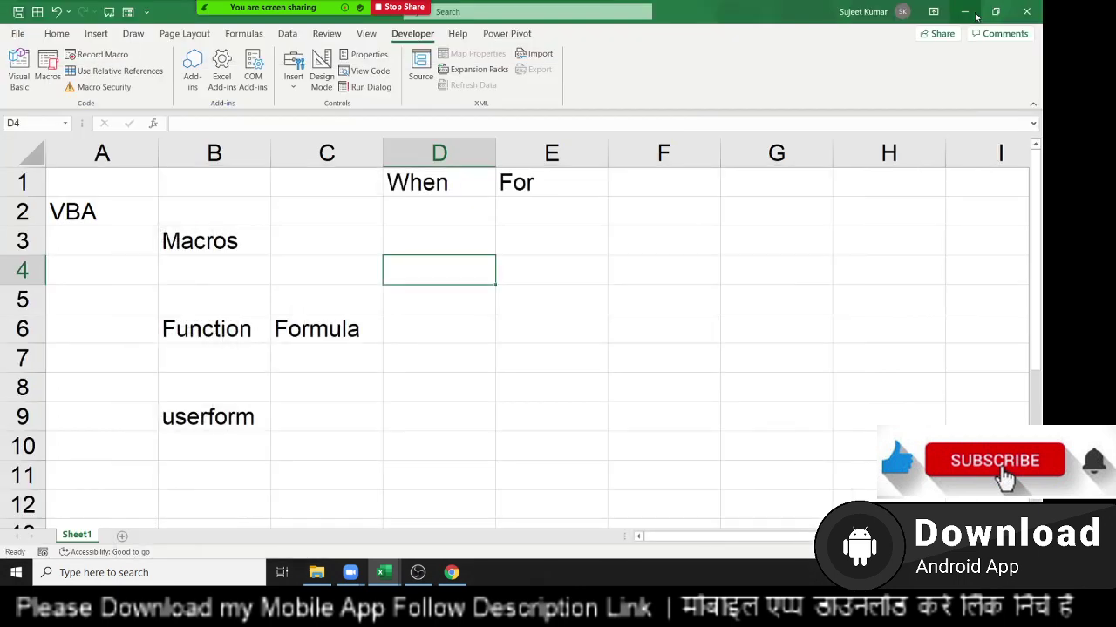
# Select B2, then choose 'Enable all macros' in Macro Security and confirm with OK.
pyautogui.click(262, 203)
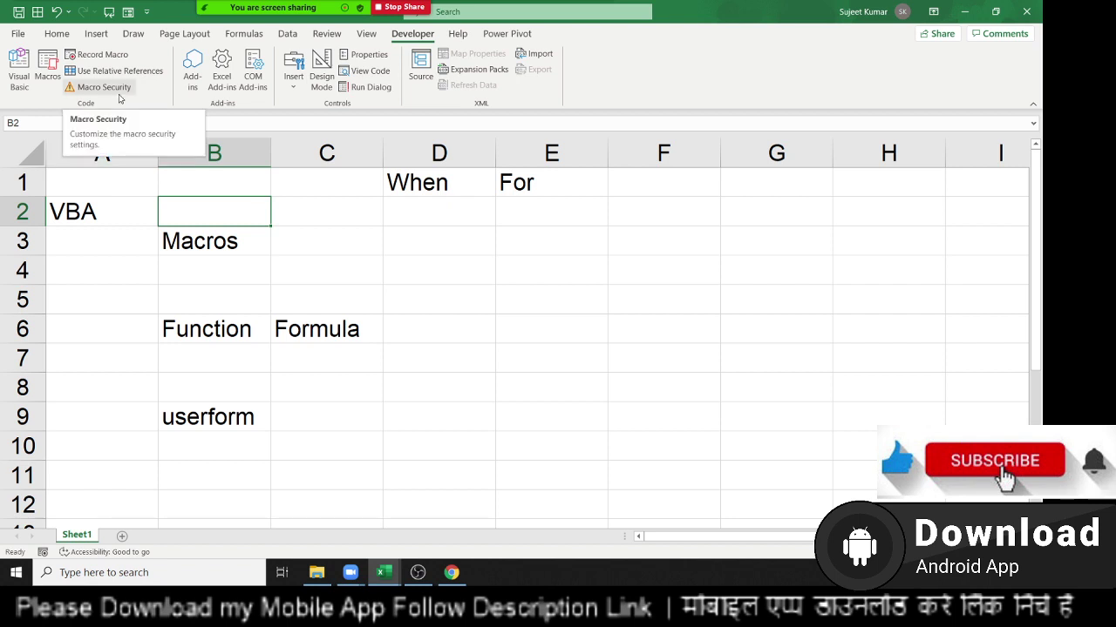
pyautogui.click(120, 87)
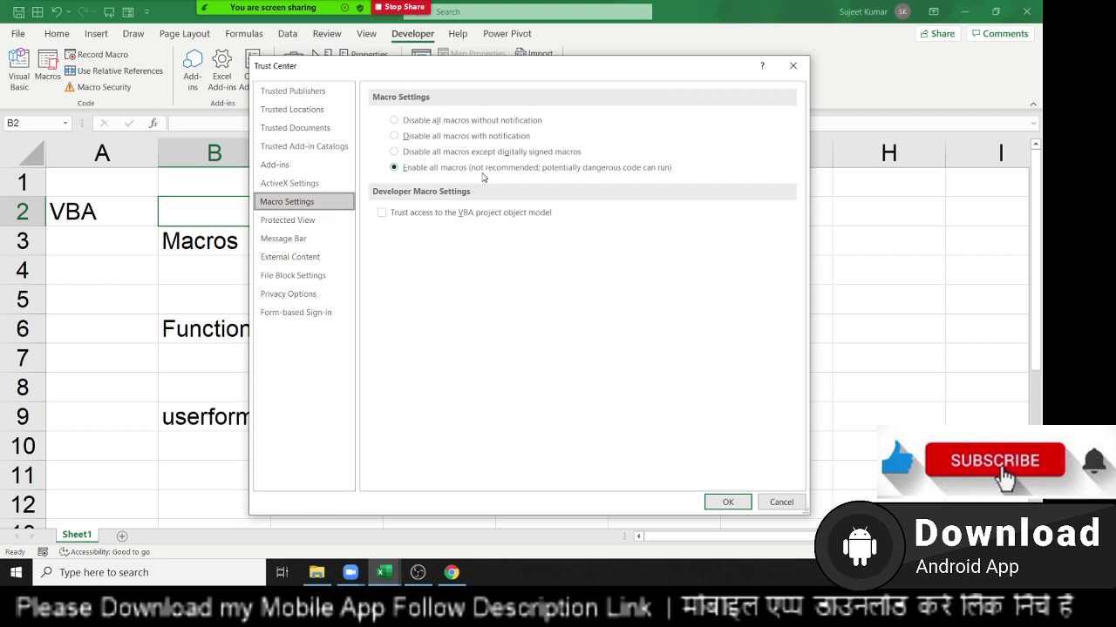
pyautogui.press('Return')
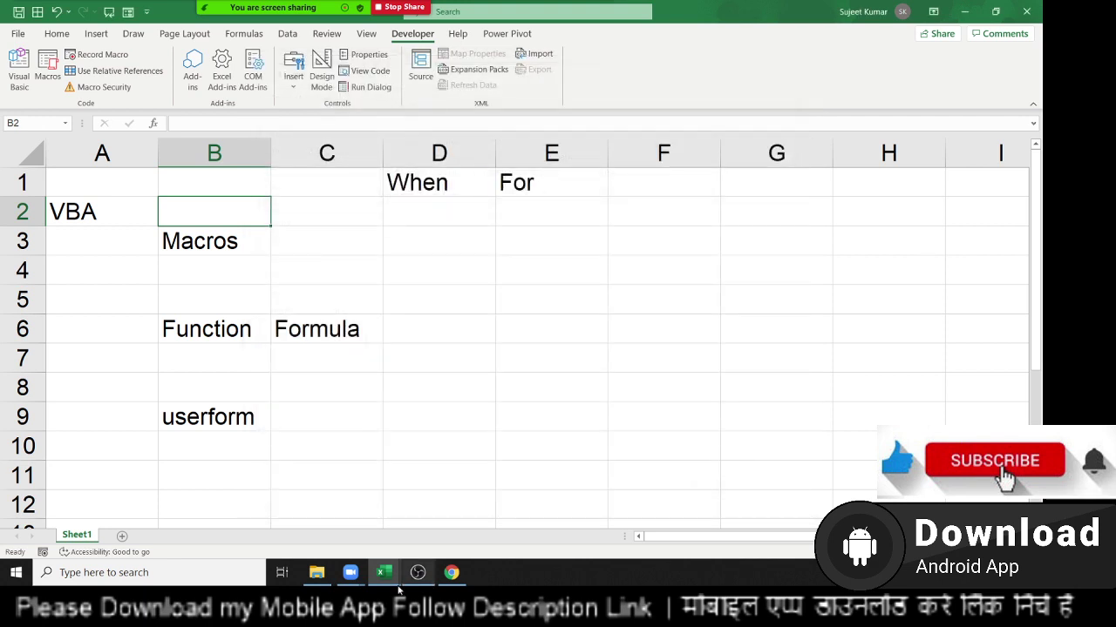
pyautogui.click(317, 573)
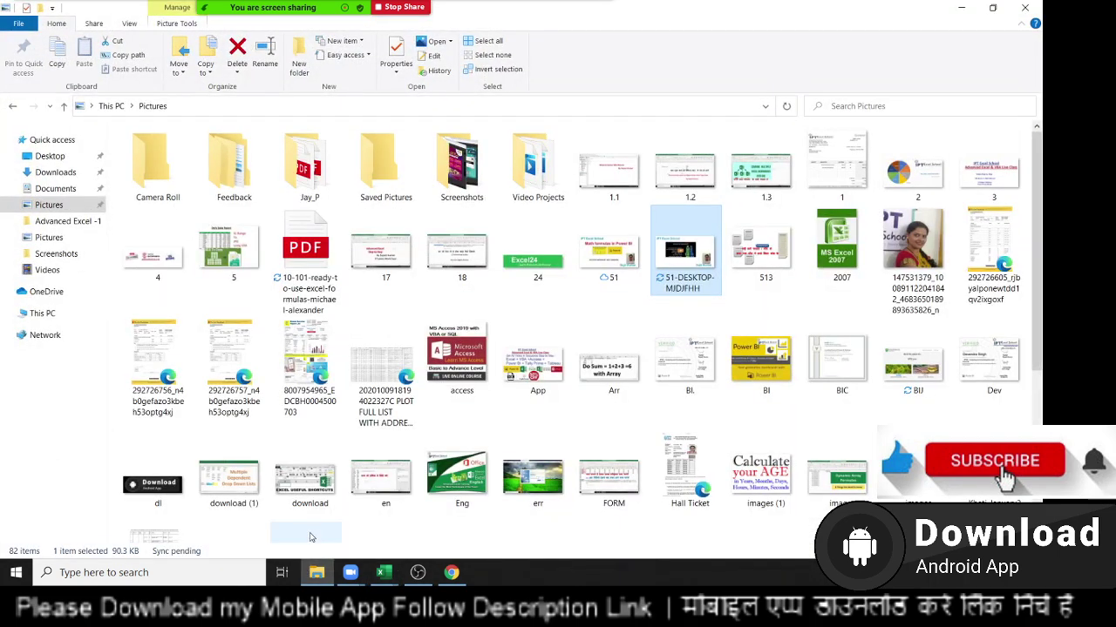
pyautogui.click(55, 189)
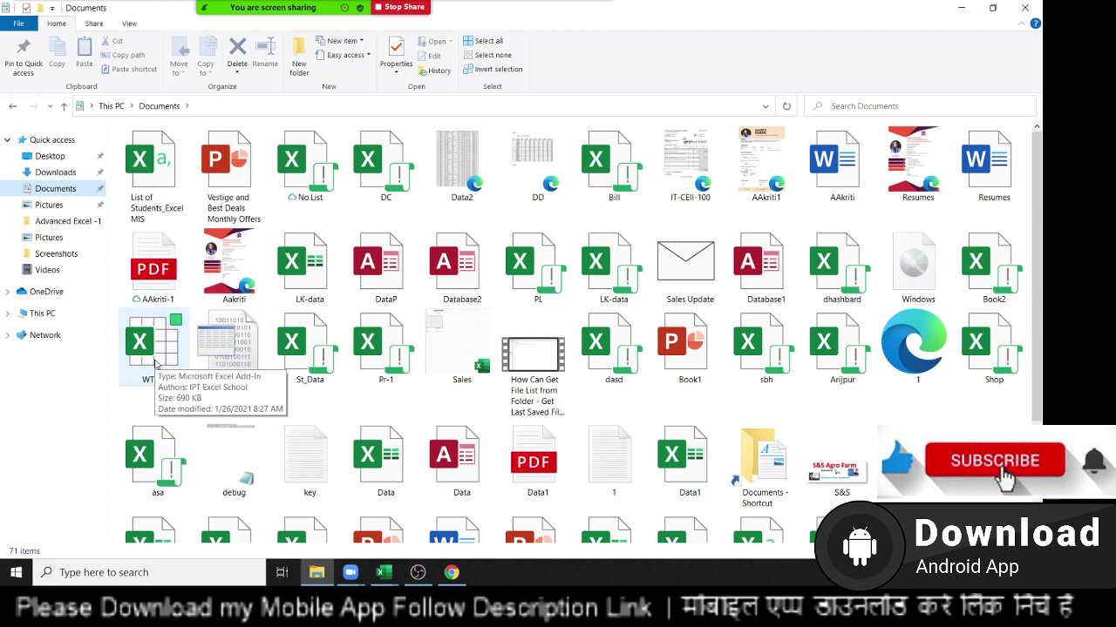
pyautogui.click(1025, 8)
pyautogui.click(624, 324)
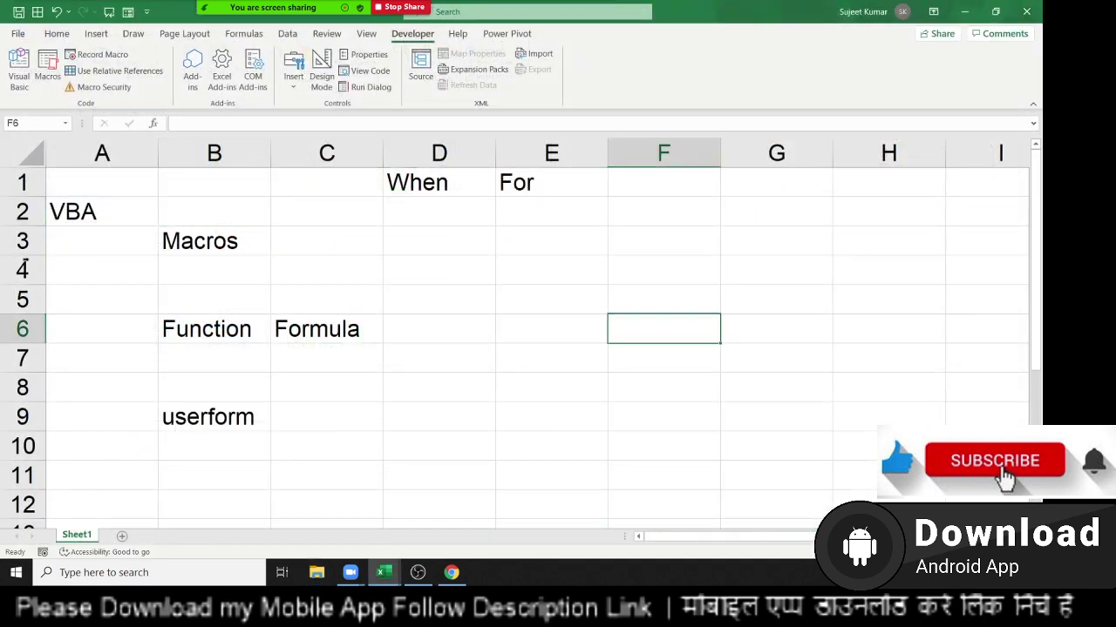
# Verify the save prompt offers Excel Macro-Enabled Workbook (.xlsm), cancel unsaved, and show the File backstage.
pyautogui.click(56, 33)
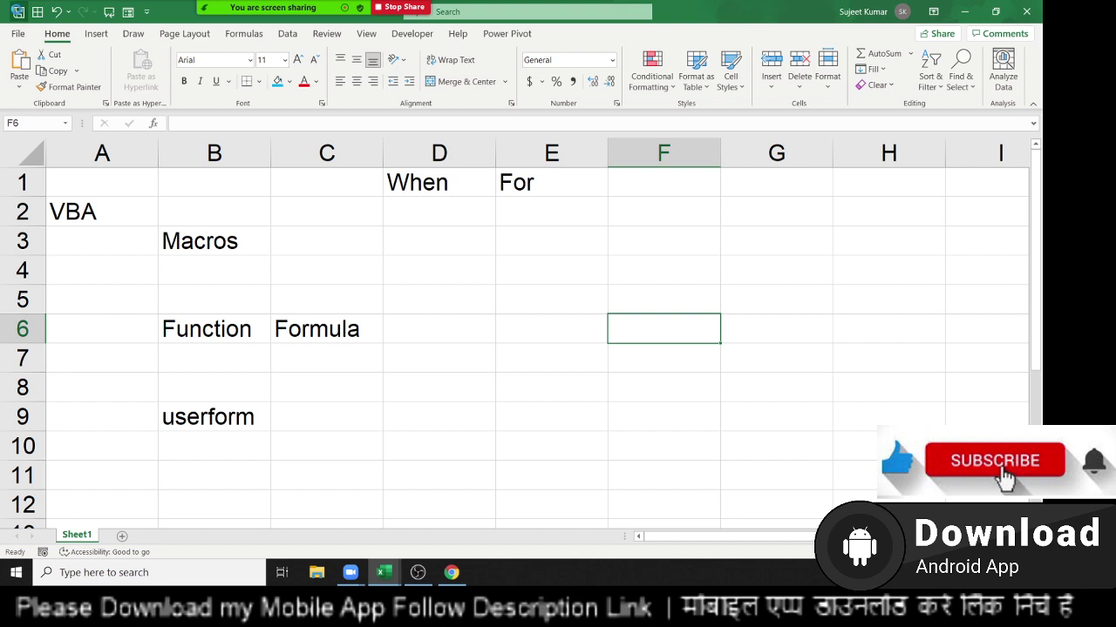
pyautogui.hotkey('ctrl', 's')
pyautogui.click(649, 247)
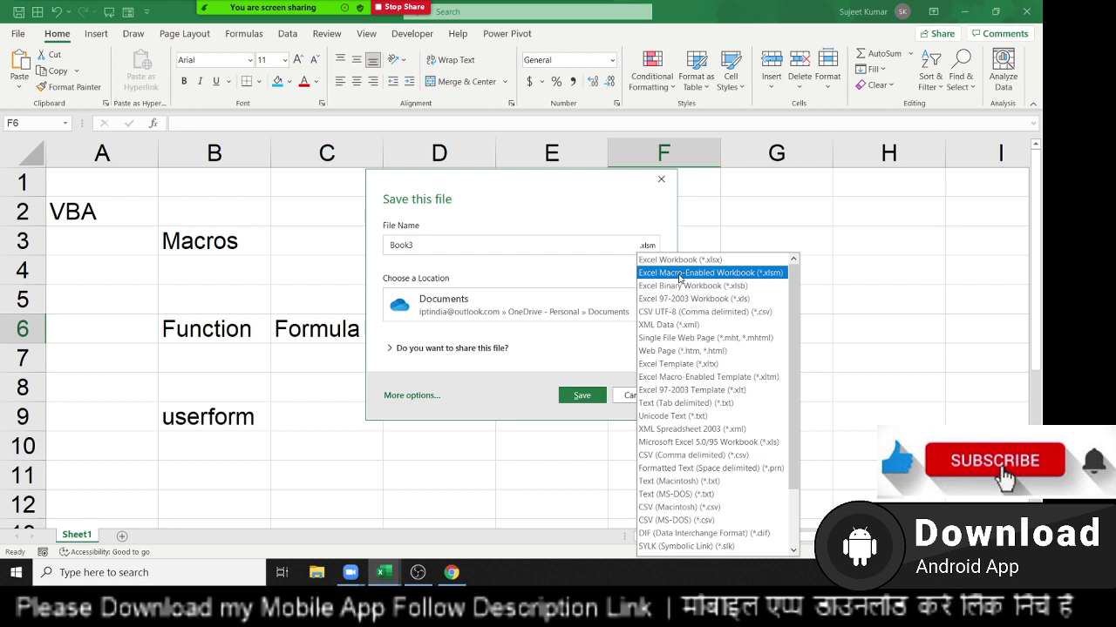
pyautogui.press('Up')
pyautogui.click(680, 277)
pyautogui.press('Escape')
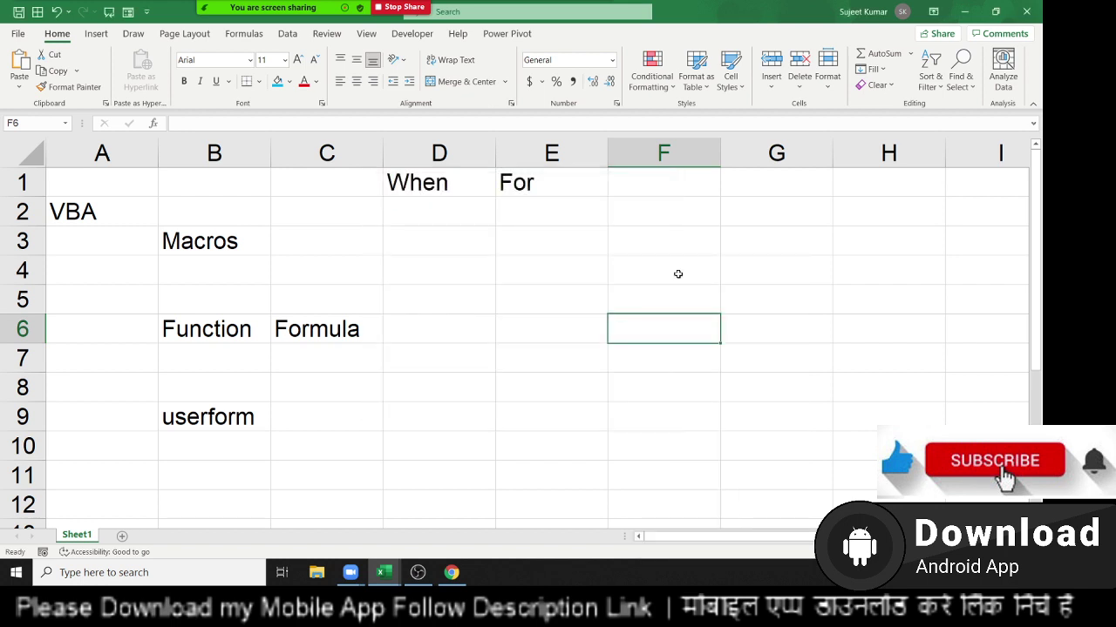
pyautogui.click(18, 35)
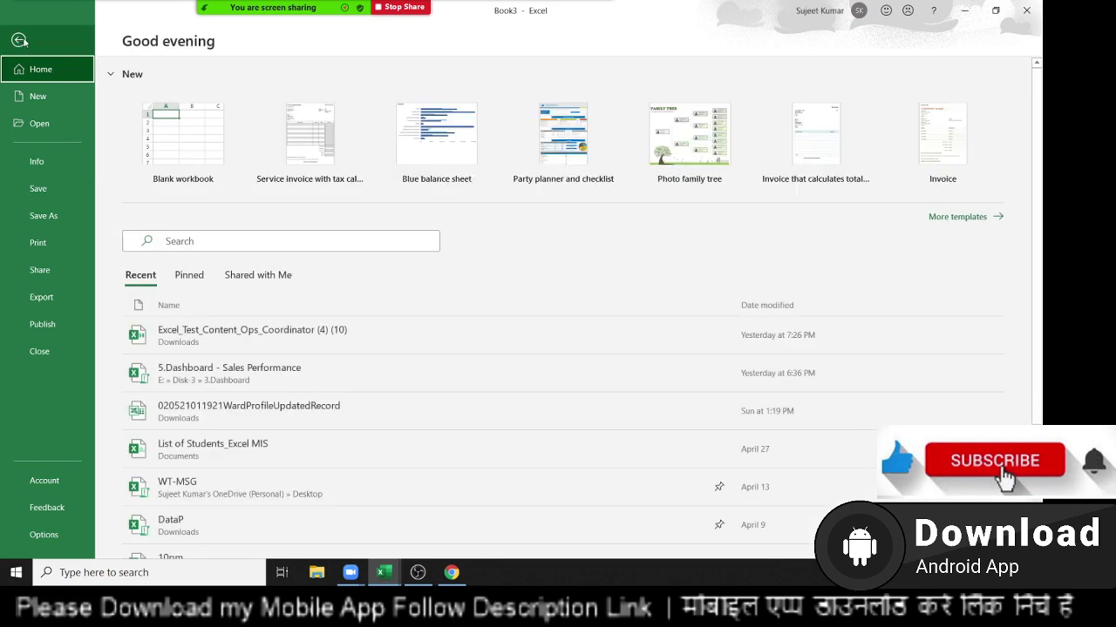
# In Excel Options > Save, set 'Save files in this format' to Excel Macro-Enabled Workbook.
pyautogui.click(52, 535)
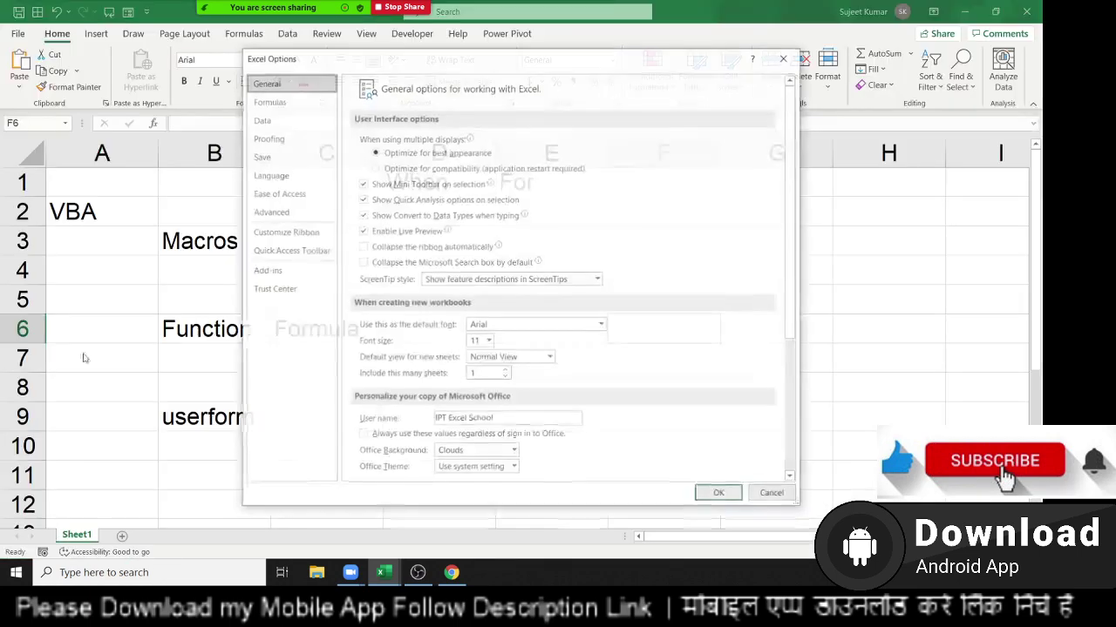
pyautogui.click(264, 159)
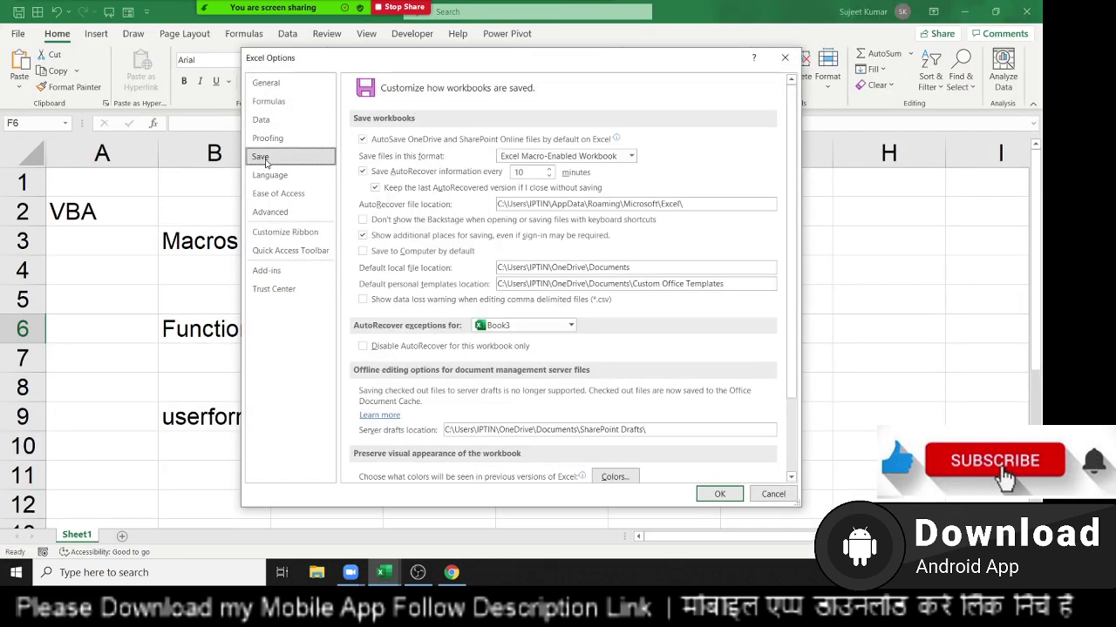
pyautogui.click(561, 156)
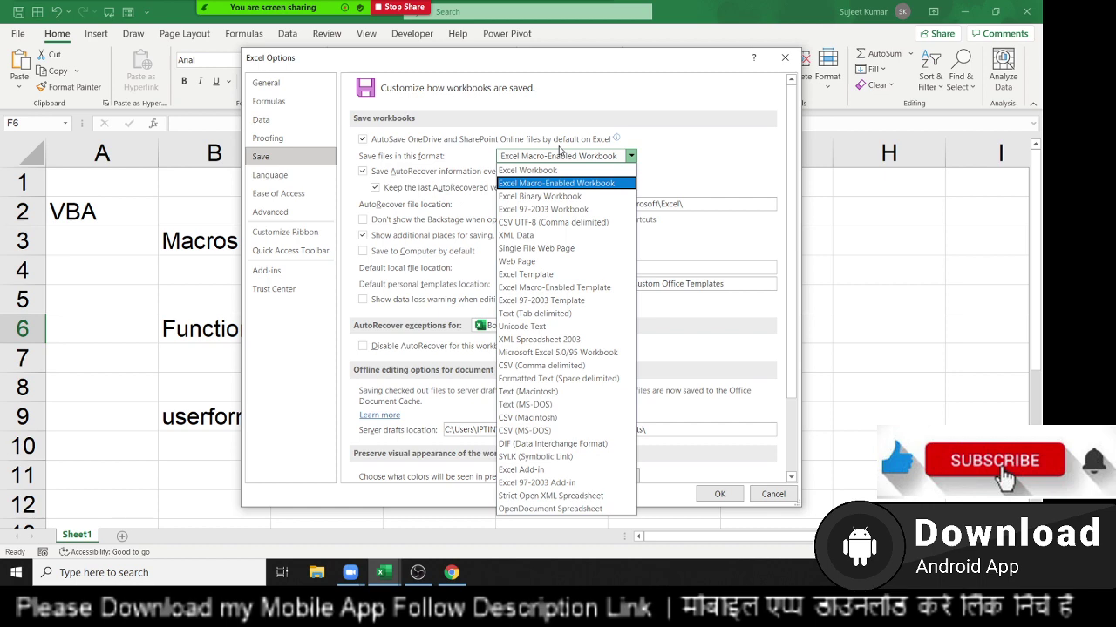
pyautogui.press('Return')
pyautogui.press('Return')
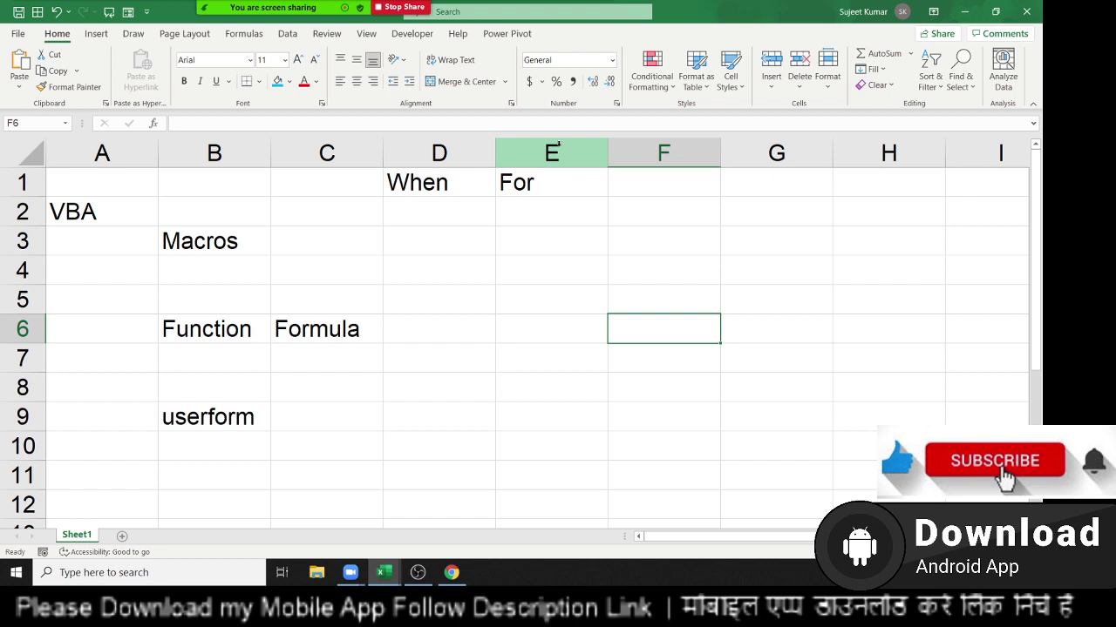
# Switch to Chrome and go to excel-vba.com.
pyautogui.click(465, 571)
pyautogui.click(737, 16)
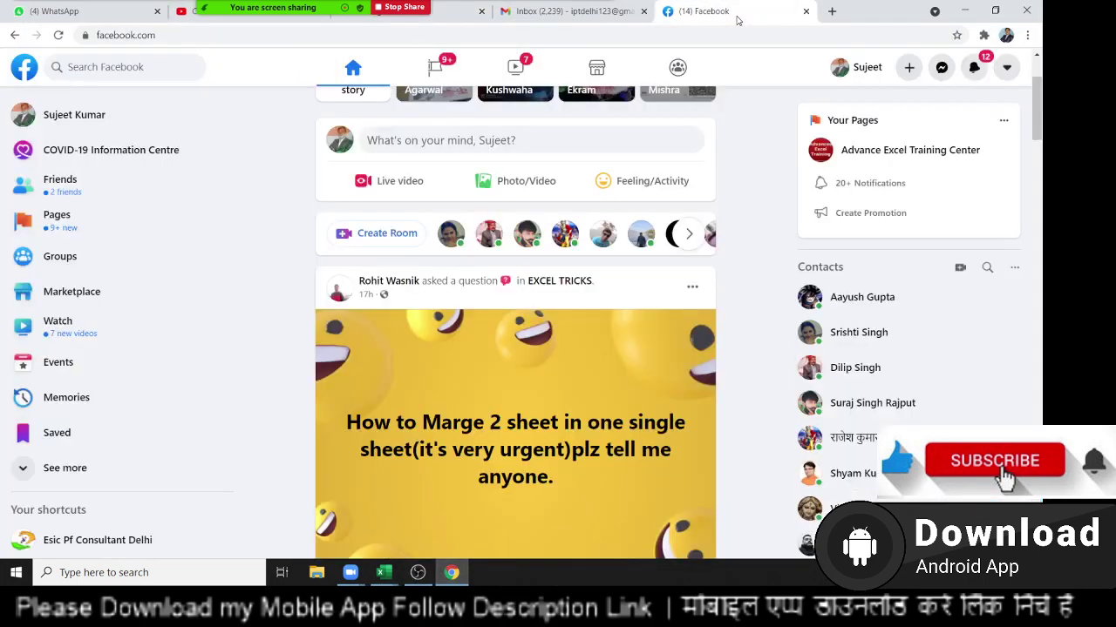
pyautogui.click(729, 34)
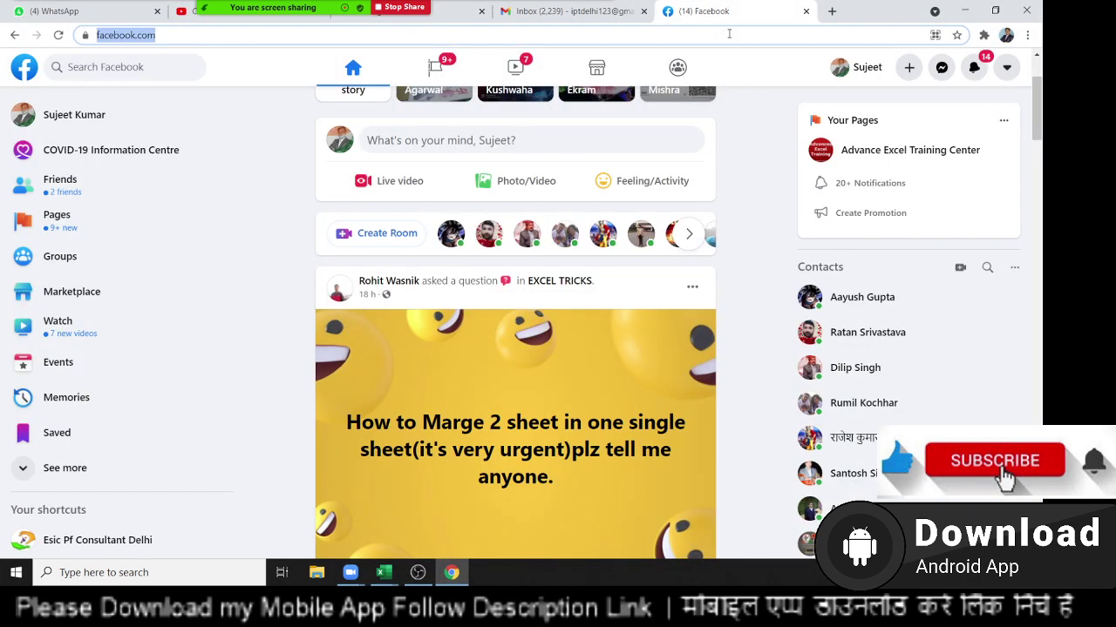
pyautogui.write('excel-vba.com')
pyautogui.press('Return')
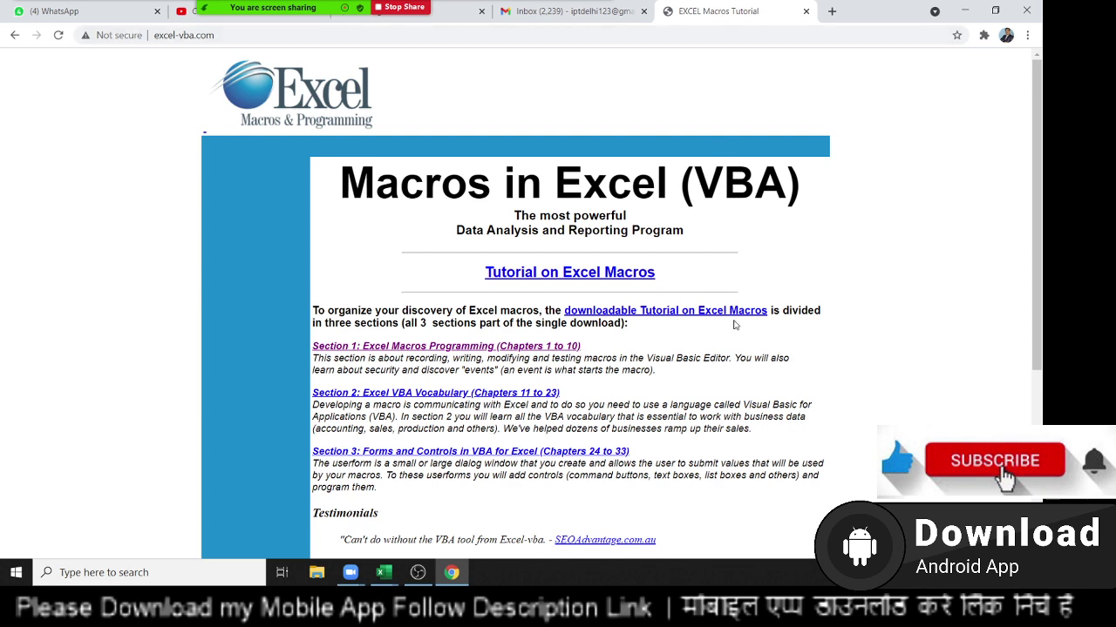
# Read through the Section 1: Excel Macros Programming page, then return to the tutorial home page.
pyautogui.click(535, 347)
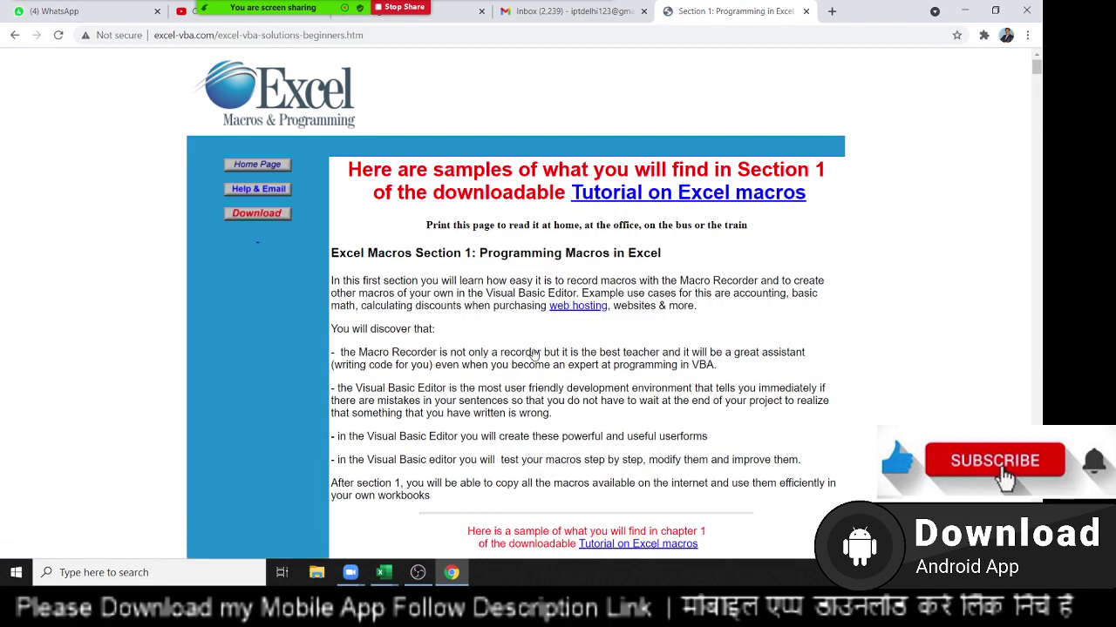
pyautogui.scroll(-2, 535, 353)
pyautogui.scroll(-3, 534, 352)
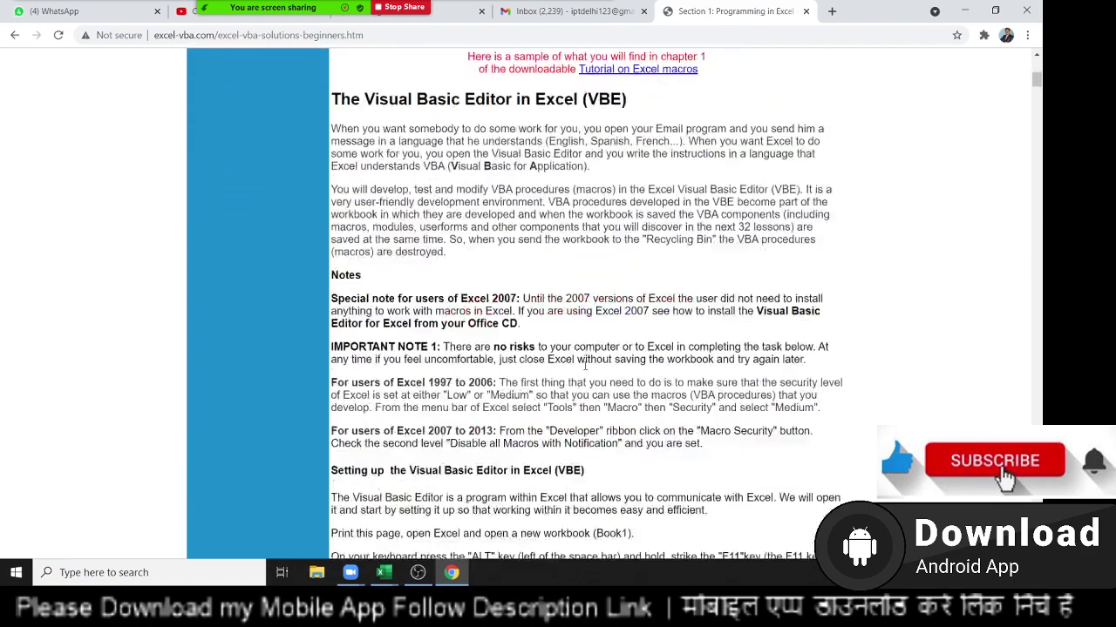
pyautogui.scroll(-3, 558, 357)
pyautogui.scroll(-1, 586, 365)
pyautogui.scroll(-3, 586, 365)
pyautogui.scroll(-3, 585, 366)
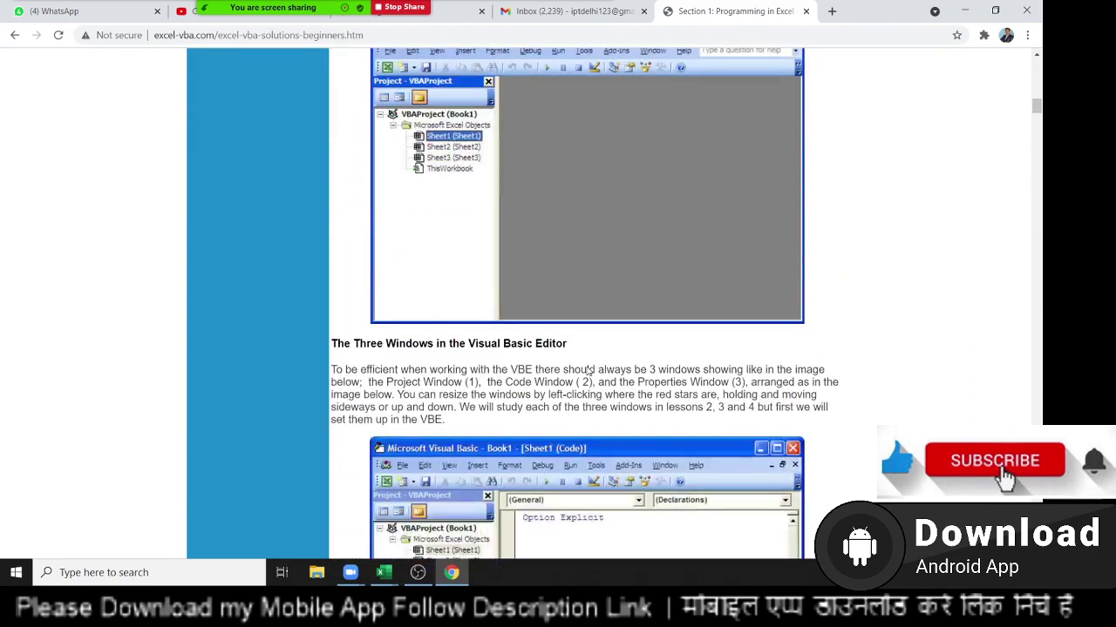
pyautogui.scroll(-2, 586, 366)
pyautogui.scroll(-2, 588, 372)
pyautogui.scroll(-3, 588, 372)
pyautogui.scroll(-3, 589, 372)
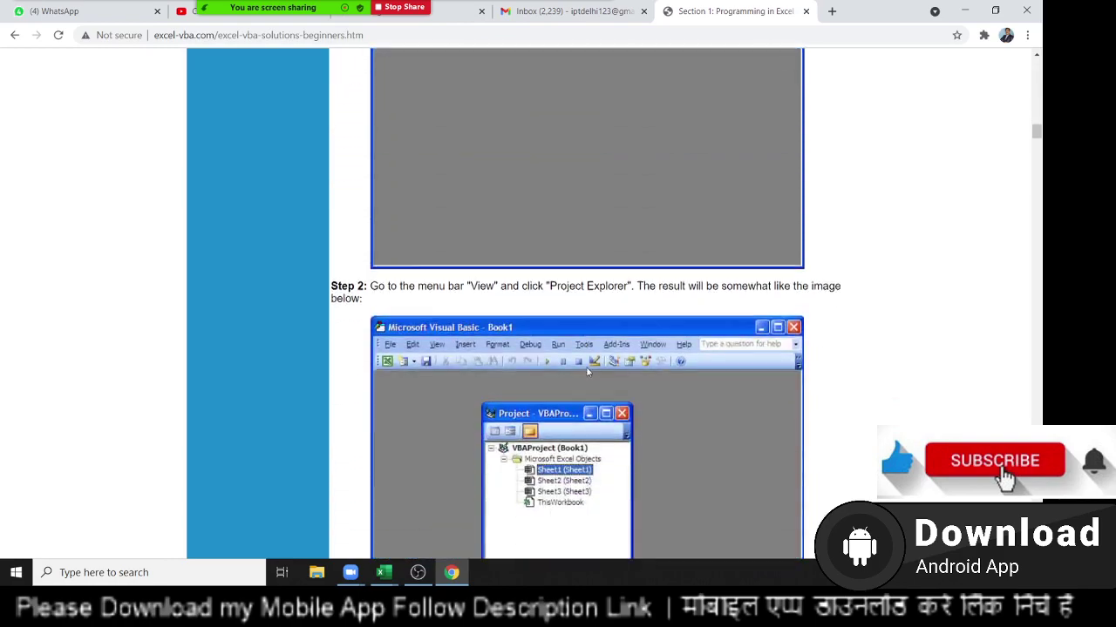
pyautogui.scroll(-3, 588, 372)
pyautogui.scroll(-1, 588, 372)
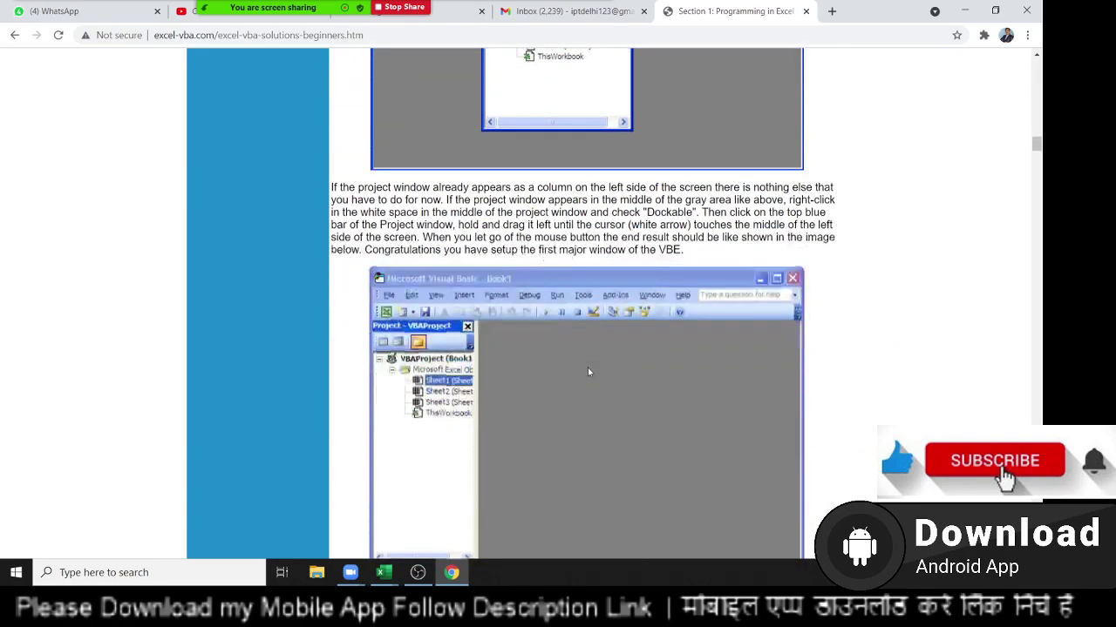
pyautogui.scroll(-4, 589, 372)
pyautogui.scroll(-3, 589, 372)
pyautogui.scroll(-2, 588, 373)
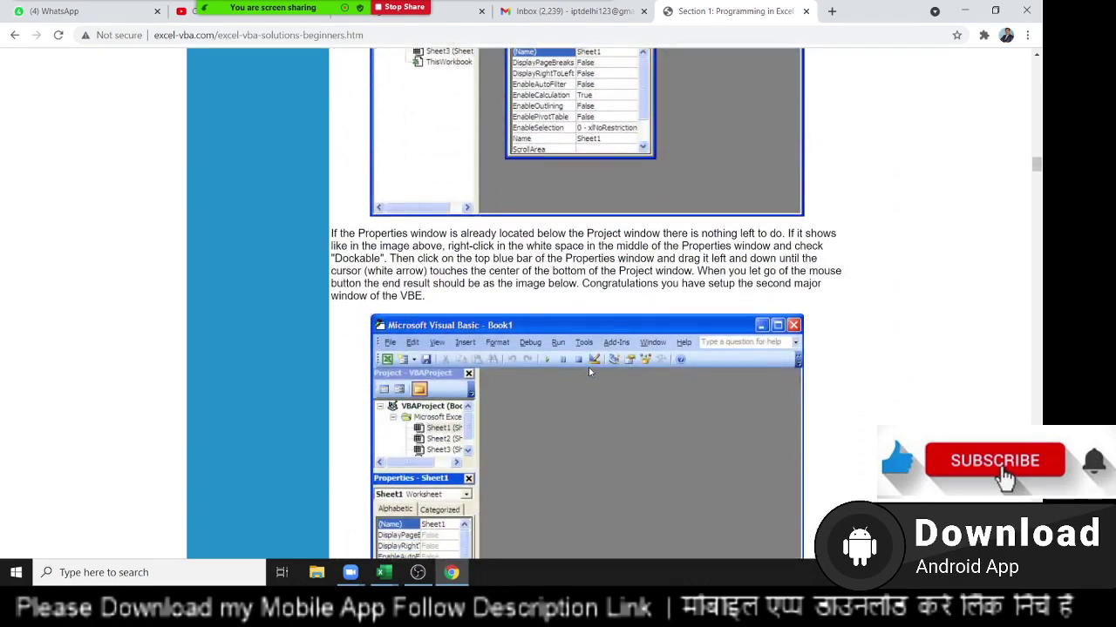
pyautogui.scroll(4, 1002, 214)
pyautogui.moveTo(1038, 161); pyautogui.dragTo(1038, 68)
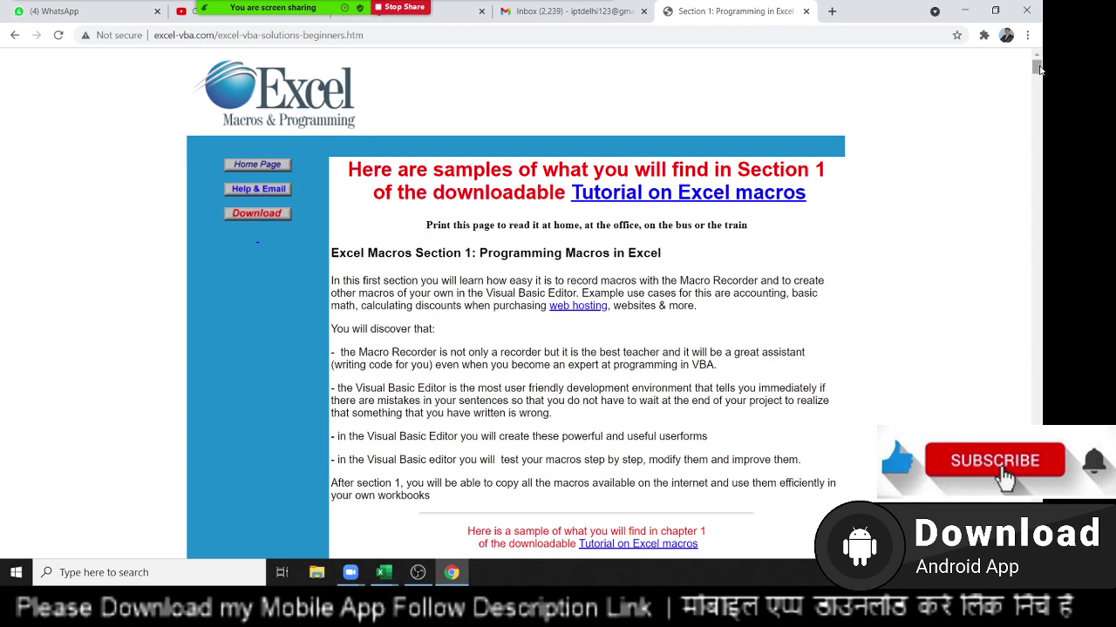
pyautogui.click(16, 36)
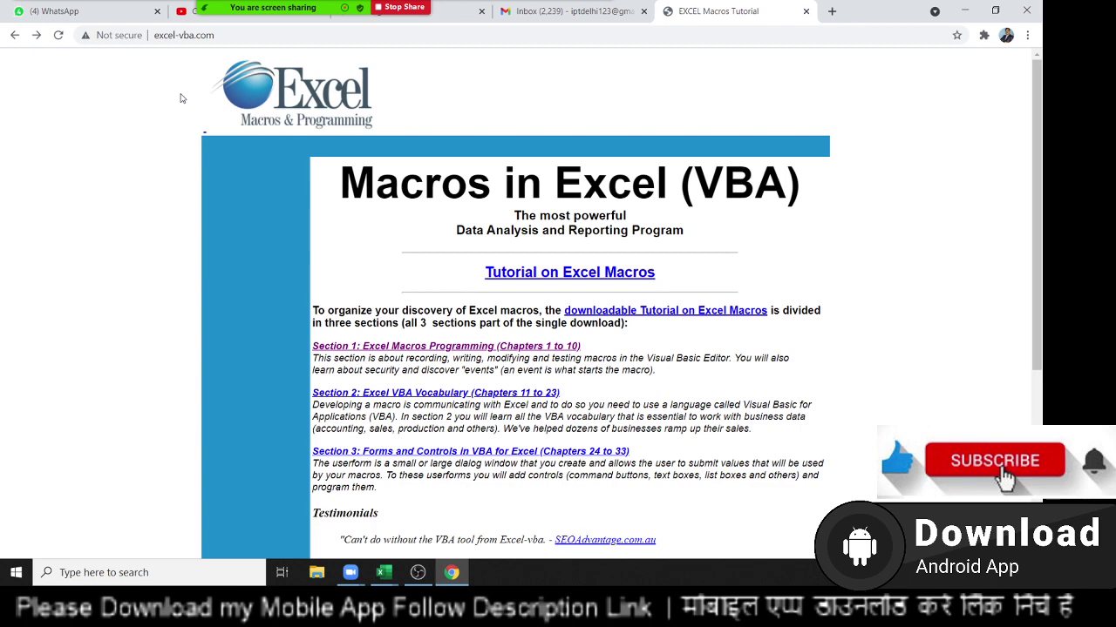
# Minimise all windows with Win+D to show the Windows desktop.
pyautogui.press('super+d')
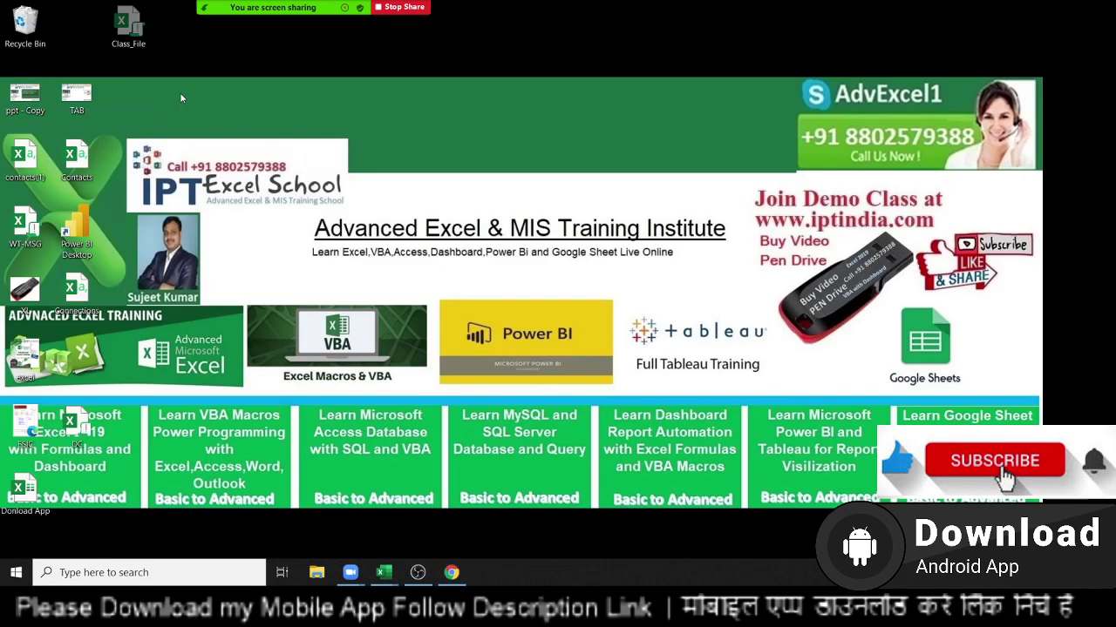